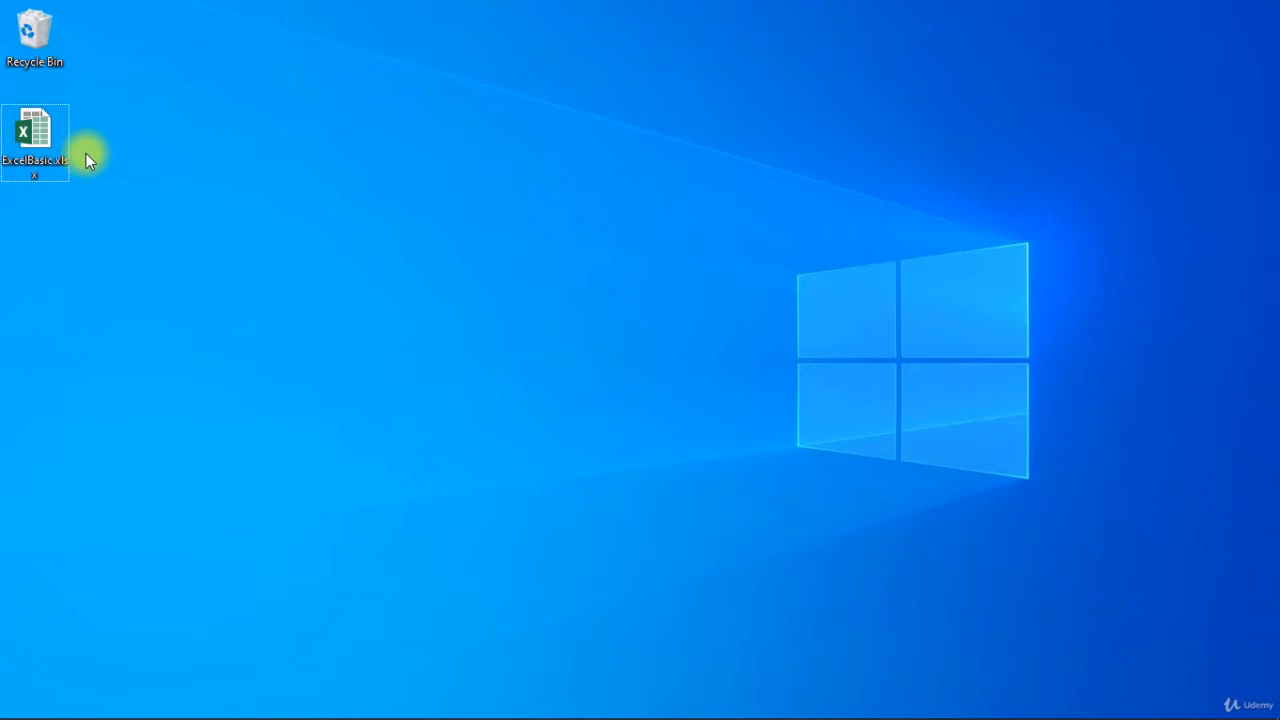
- Open the ExcelBasic.xlsx workbook from the desktop and inspect the Columns and Rows labels with their values on Sheet1
left_click(40, 135)
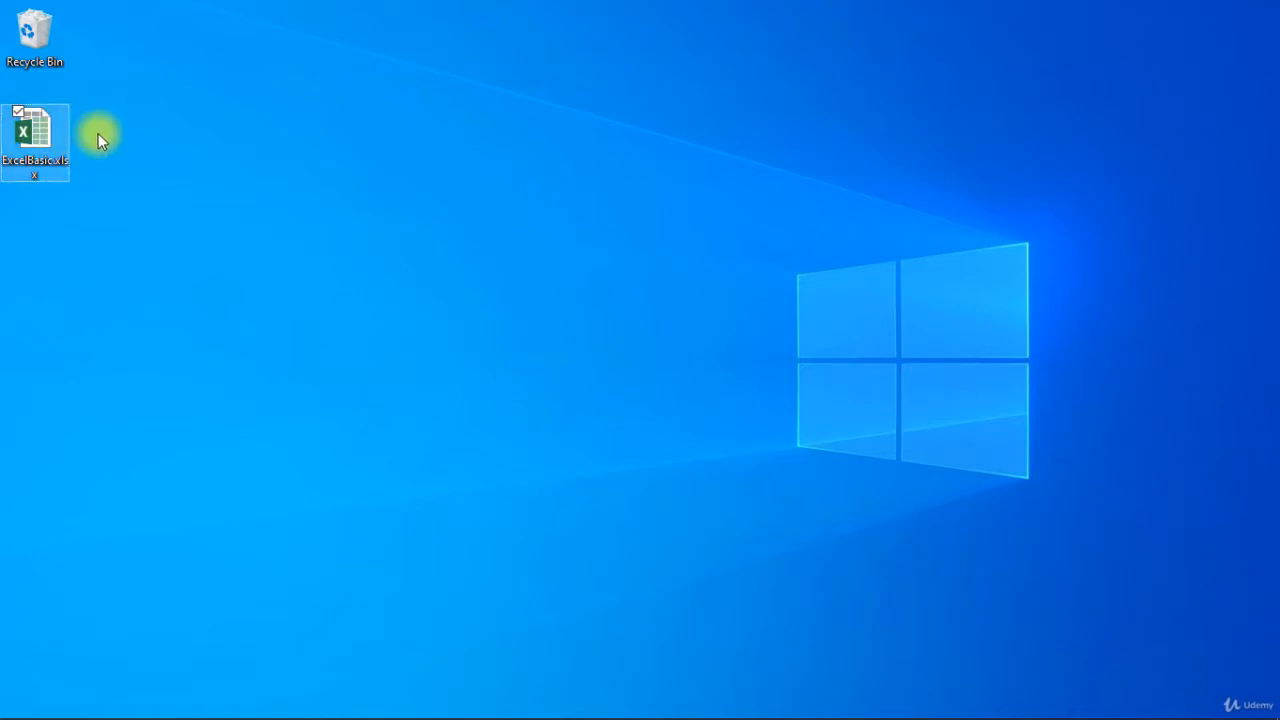
double_click(40, 139)
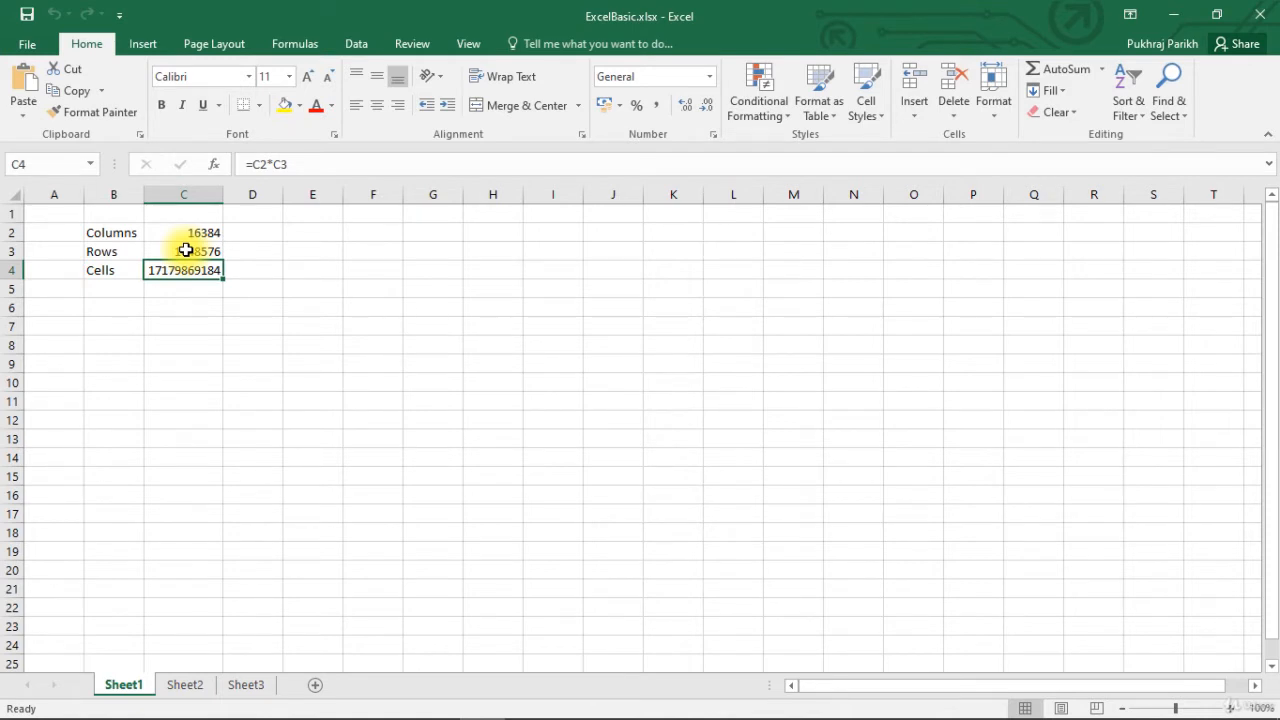
left_click(118, 231)
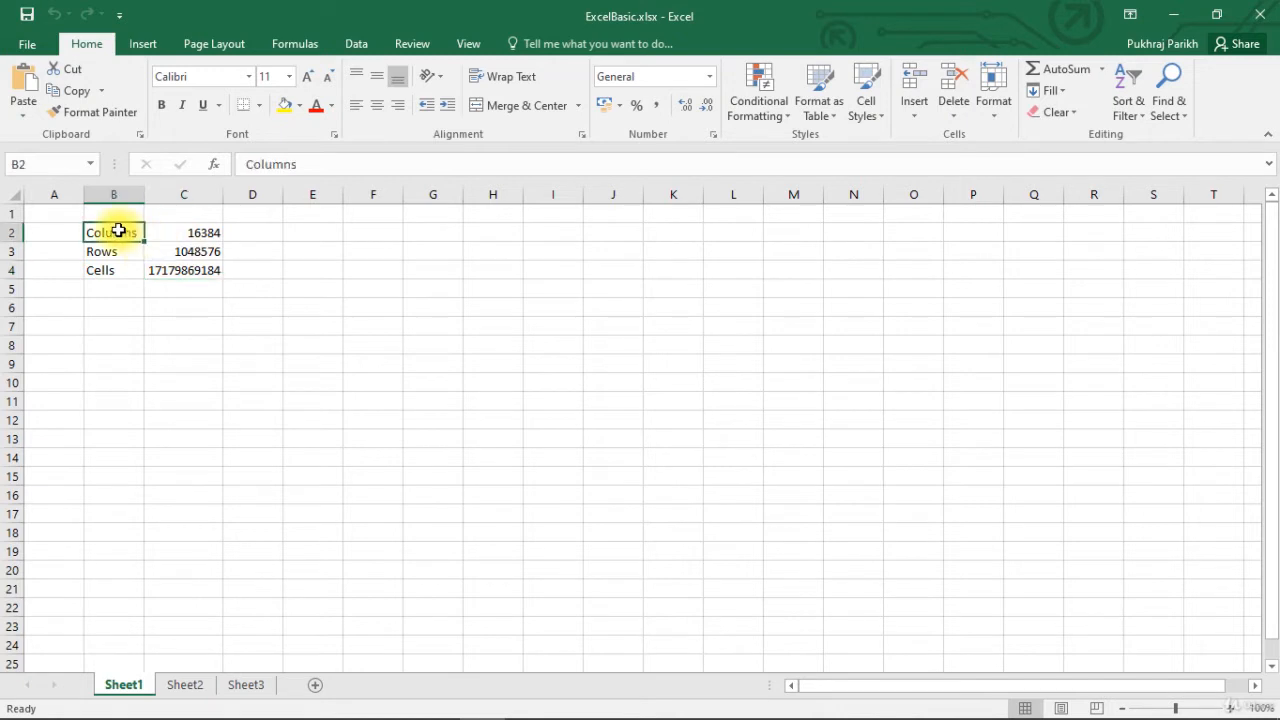
left_click(181, 233)
left_click(121, 253)
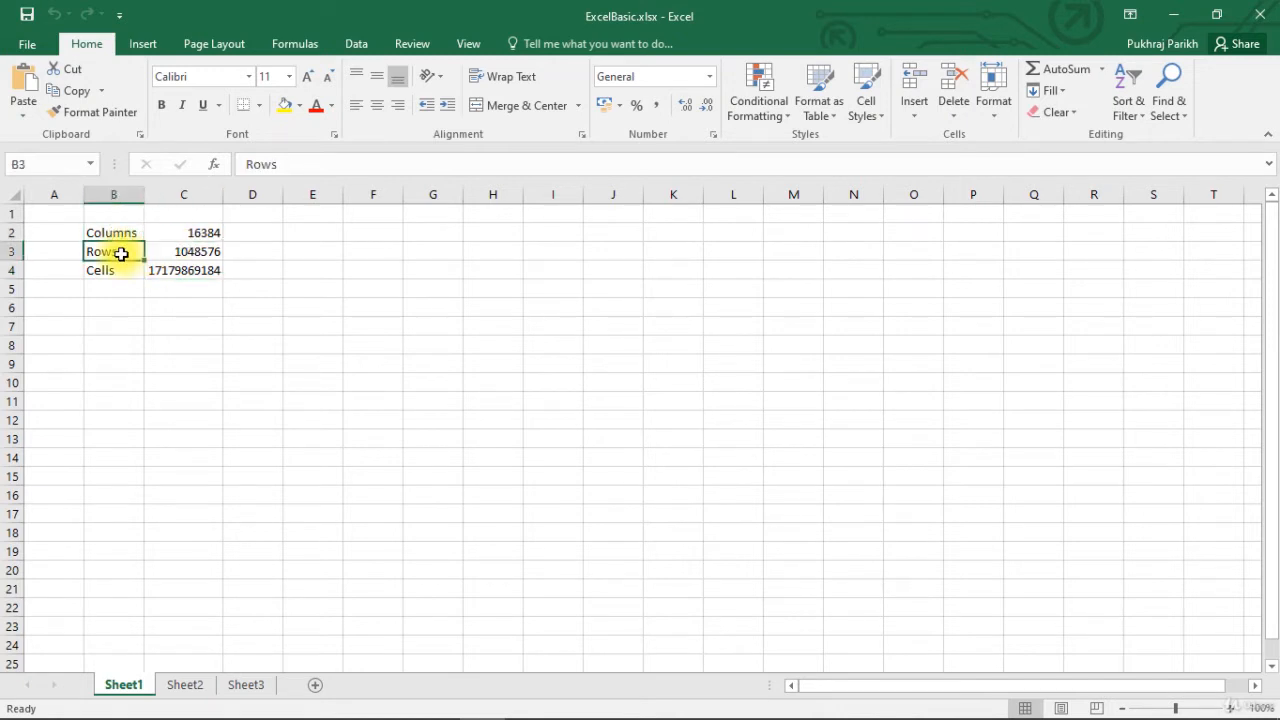
left_click(177, 250)
- Overwrite the label in cell B2 with Columns, reopen the cell for editing and leave edit mode
left_click(119, 234)
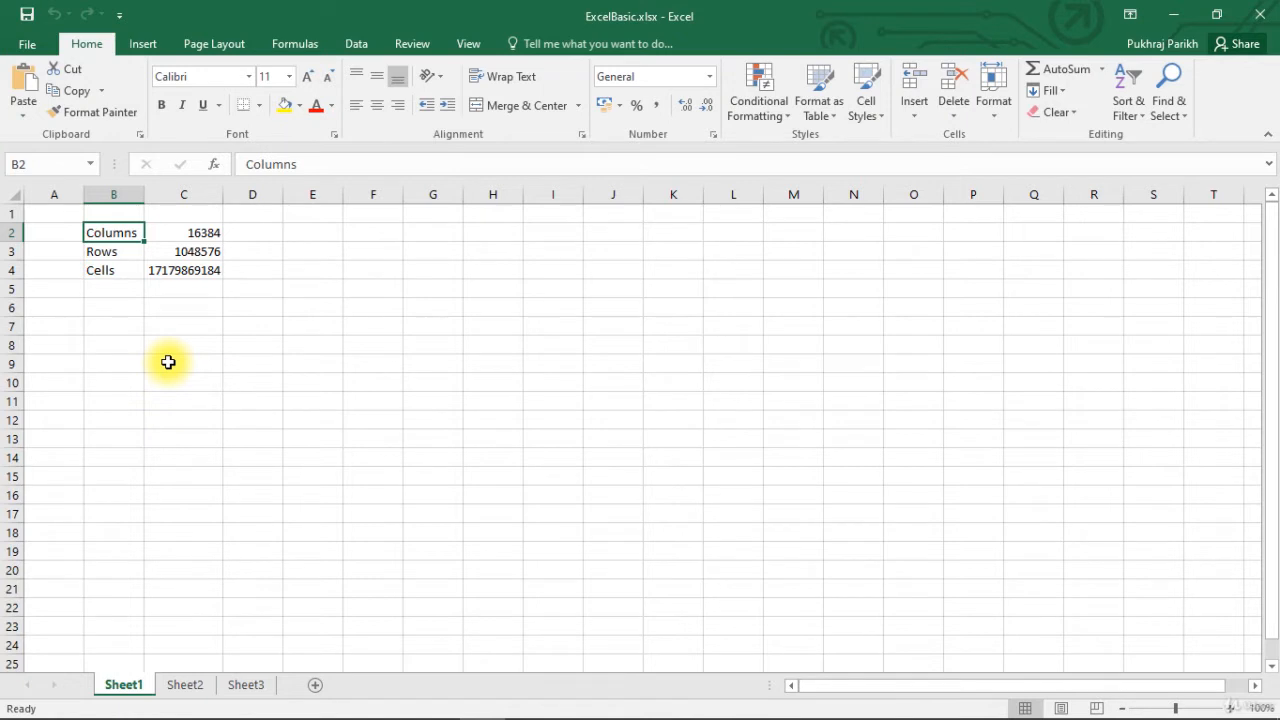
type("C")
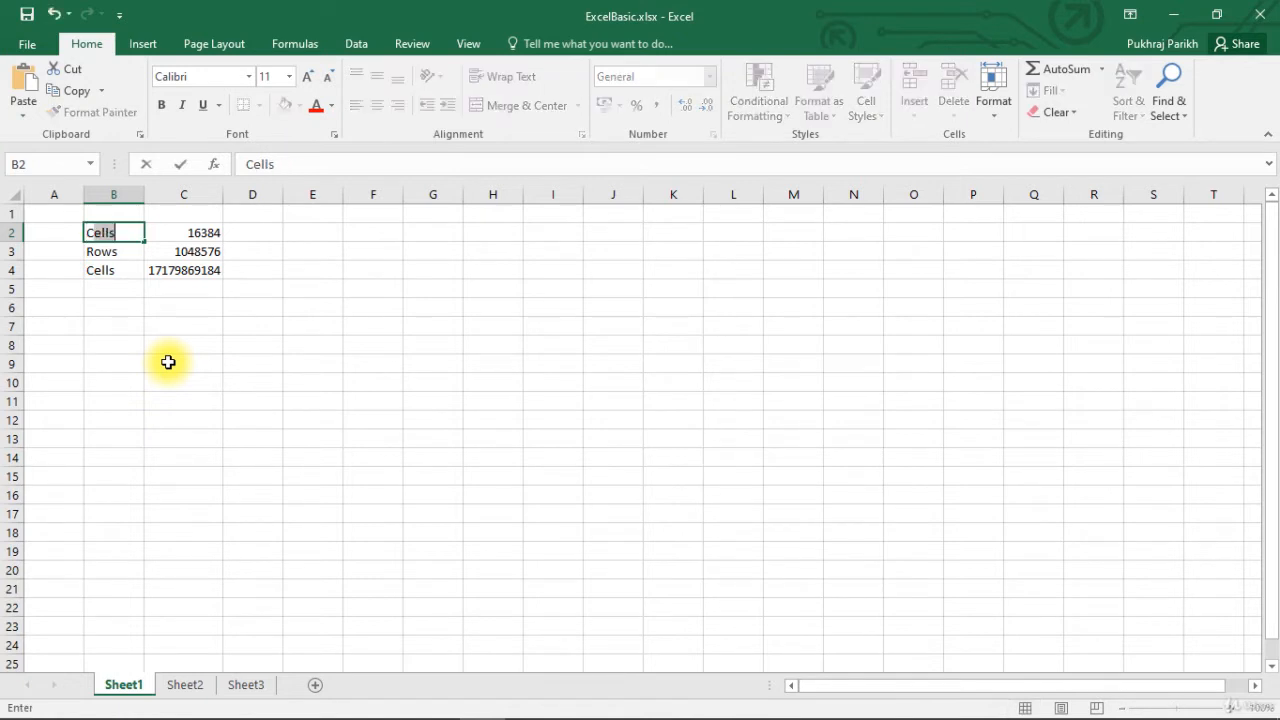
type("olumns")
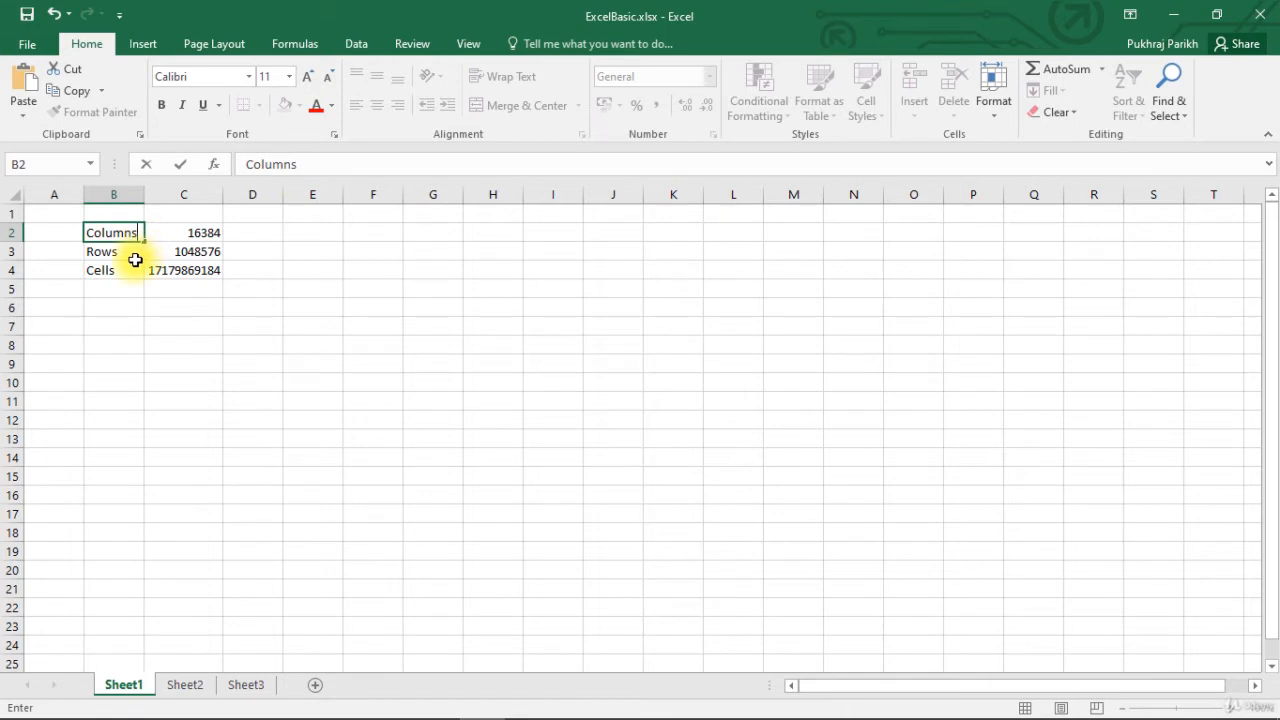
left_click(89, 232)
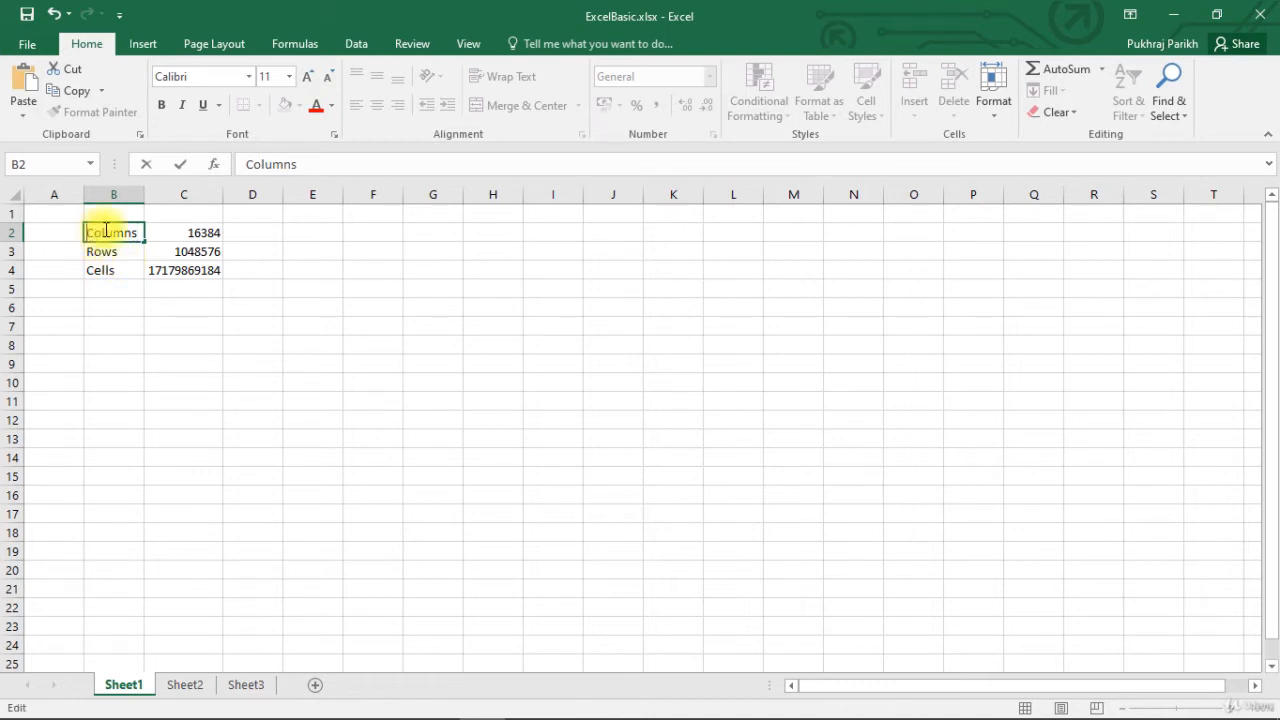
key("Escape")
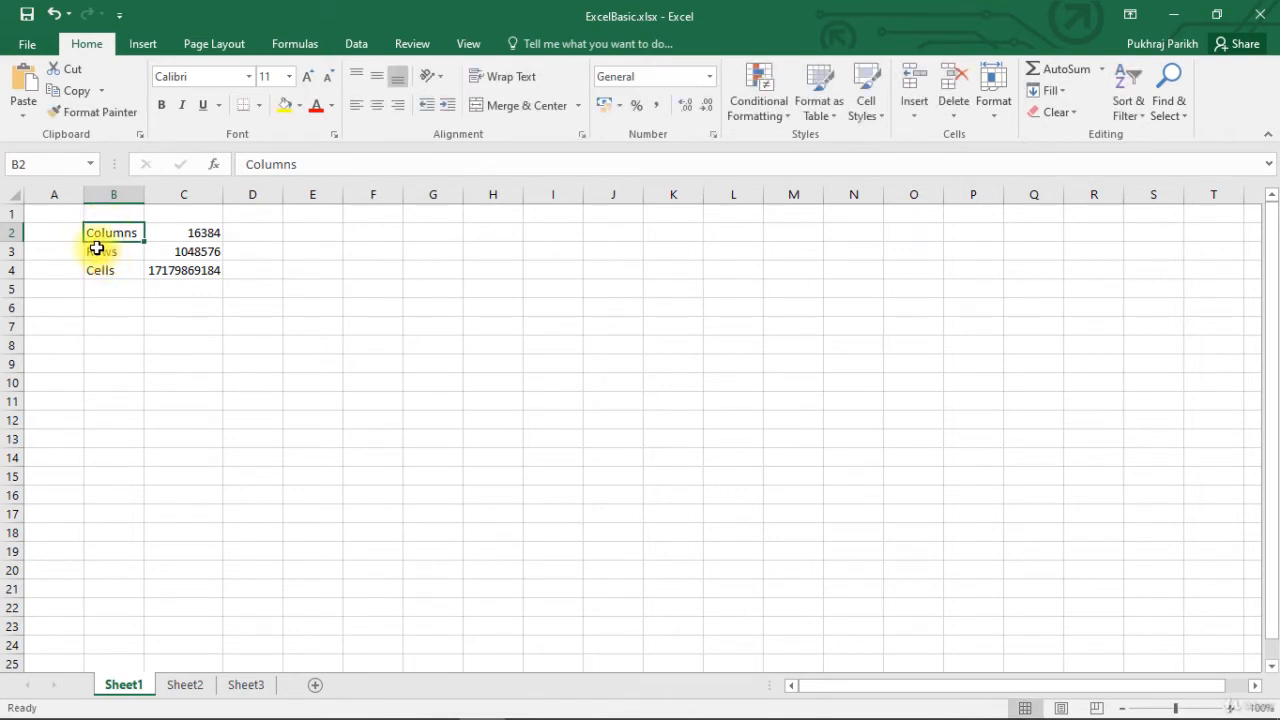
- Edit the label in cell B2 to read Number of Columns
double_click(89, 232)
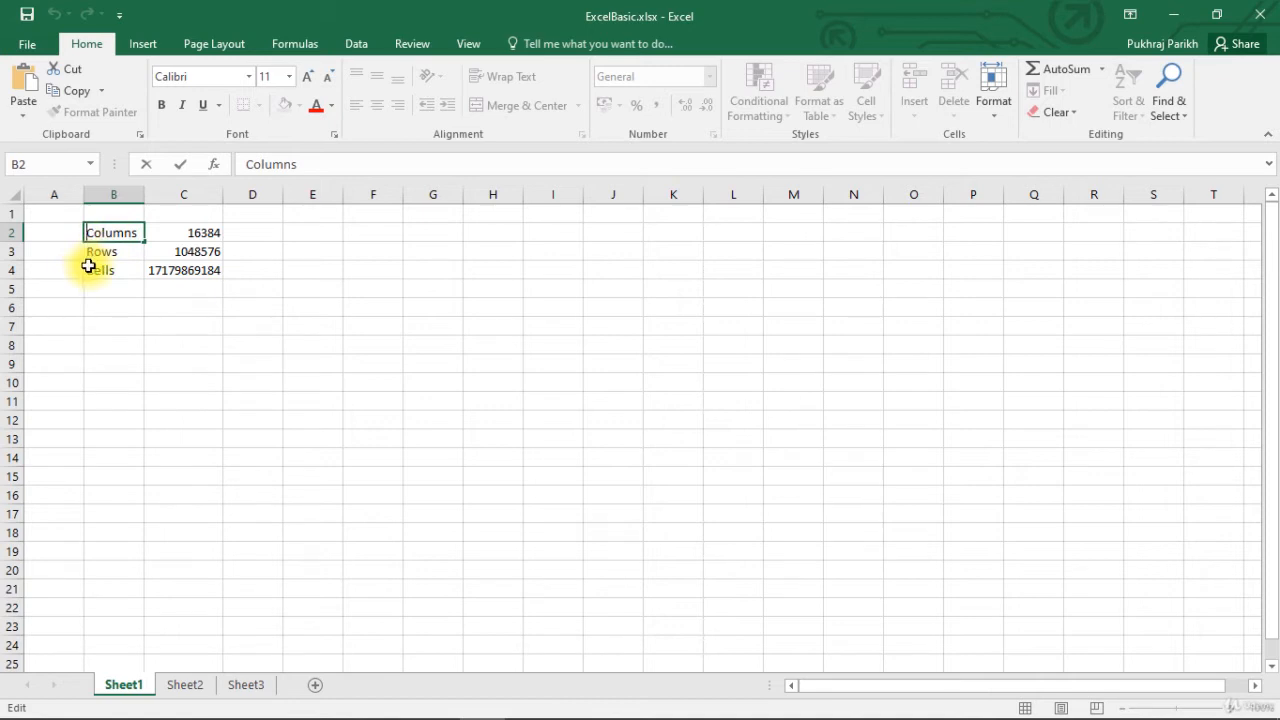
type("Number")
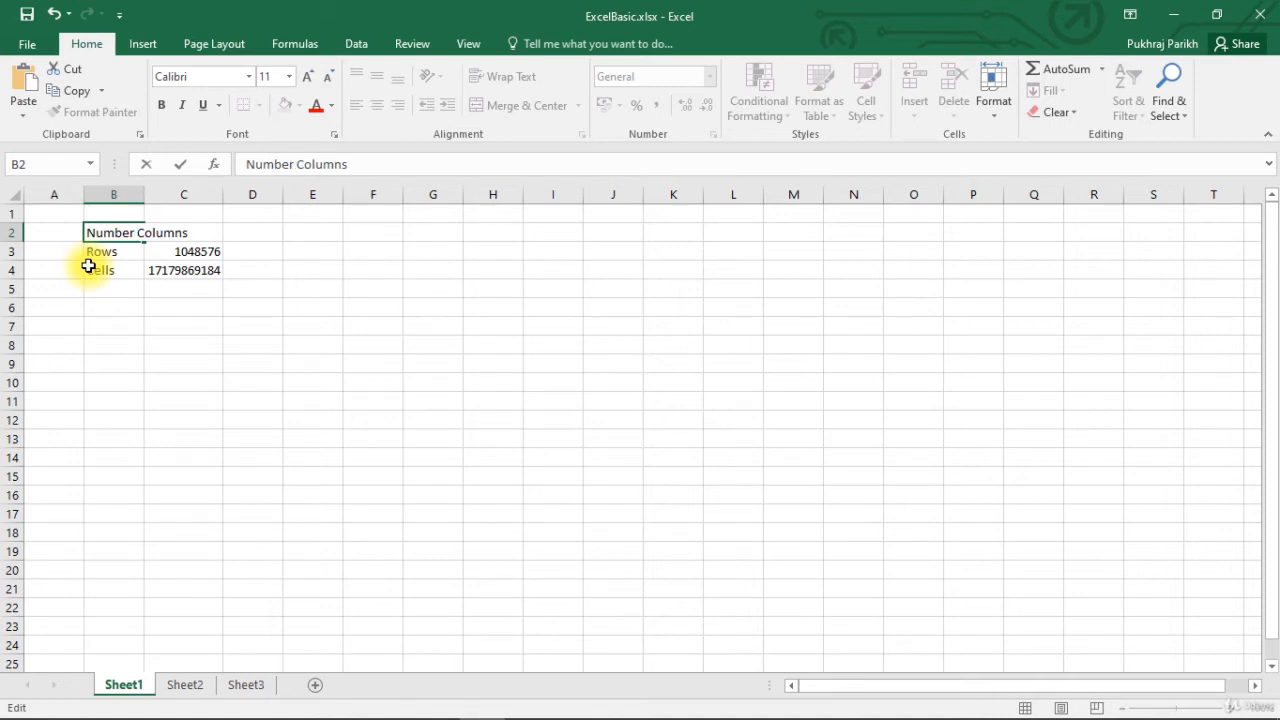
type(" of")
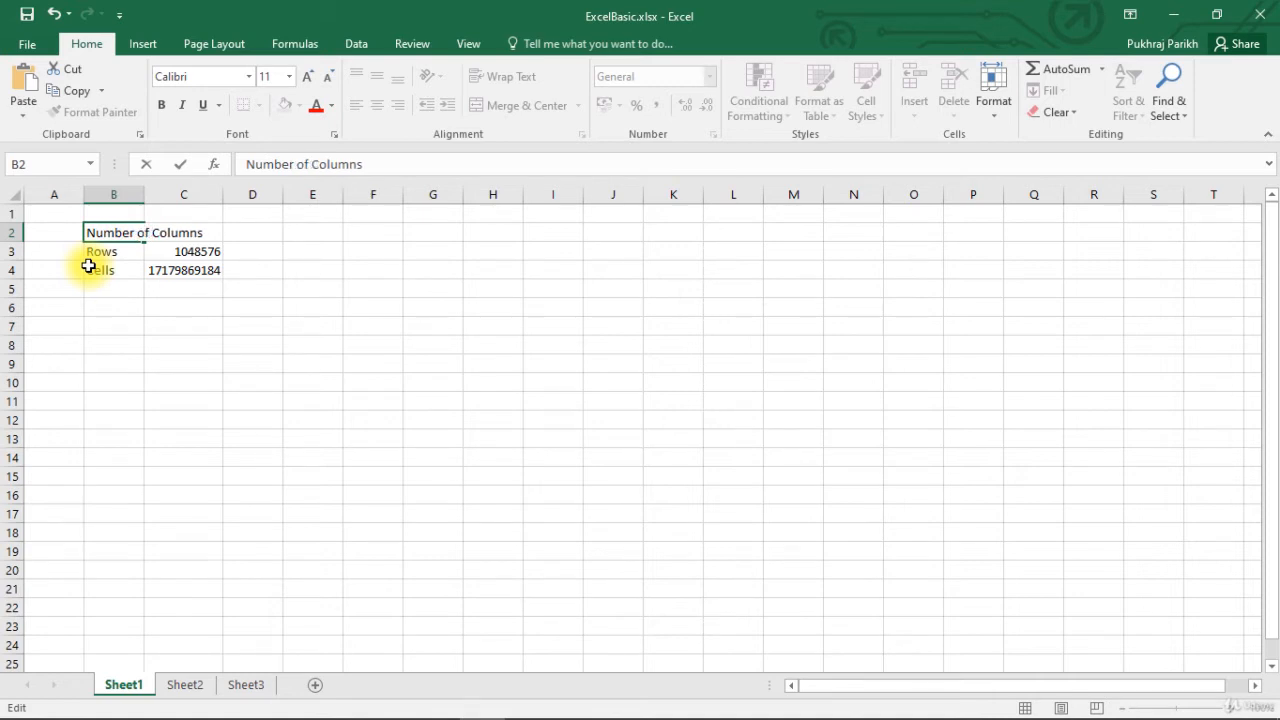
key("Return")
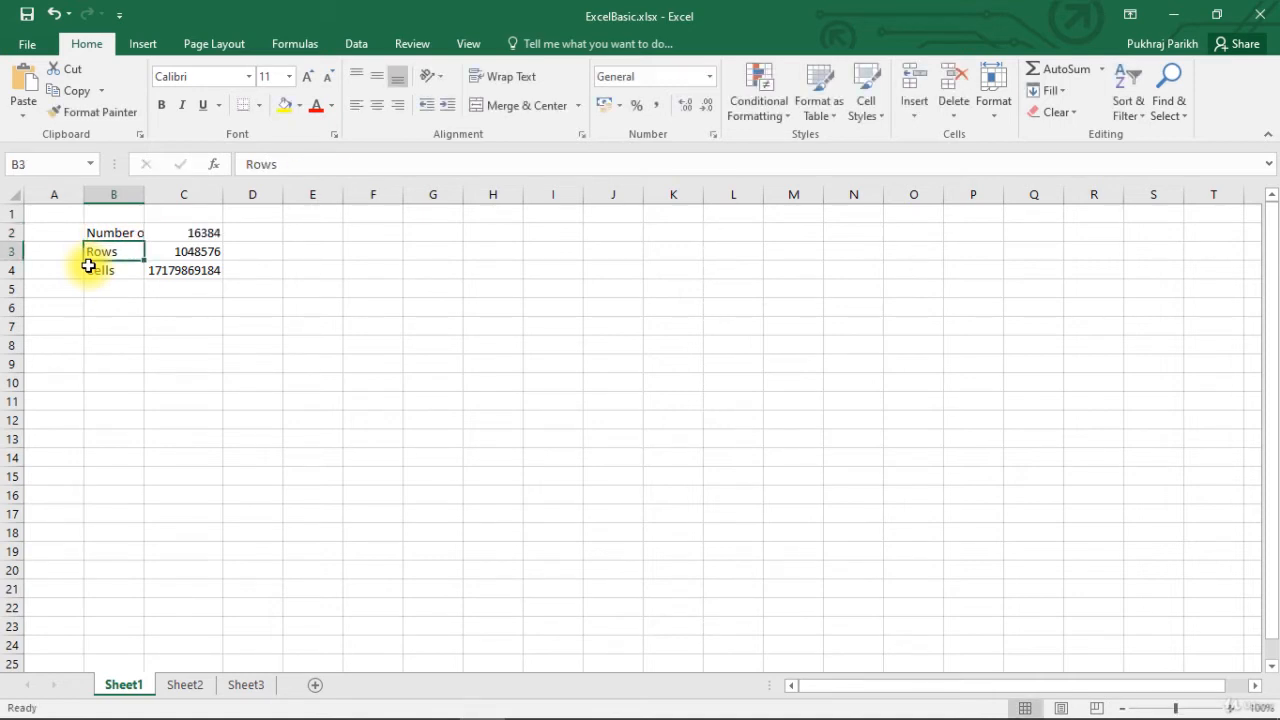
- Inspect the full text of cells B2 and B3, and remove the words Number of from the label in B2
left_click(126, 229)
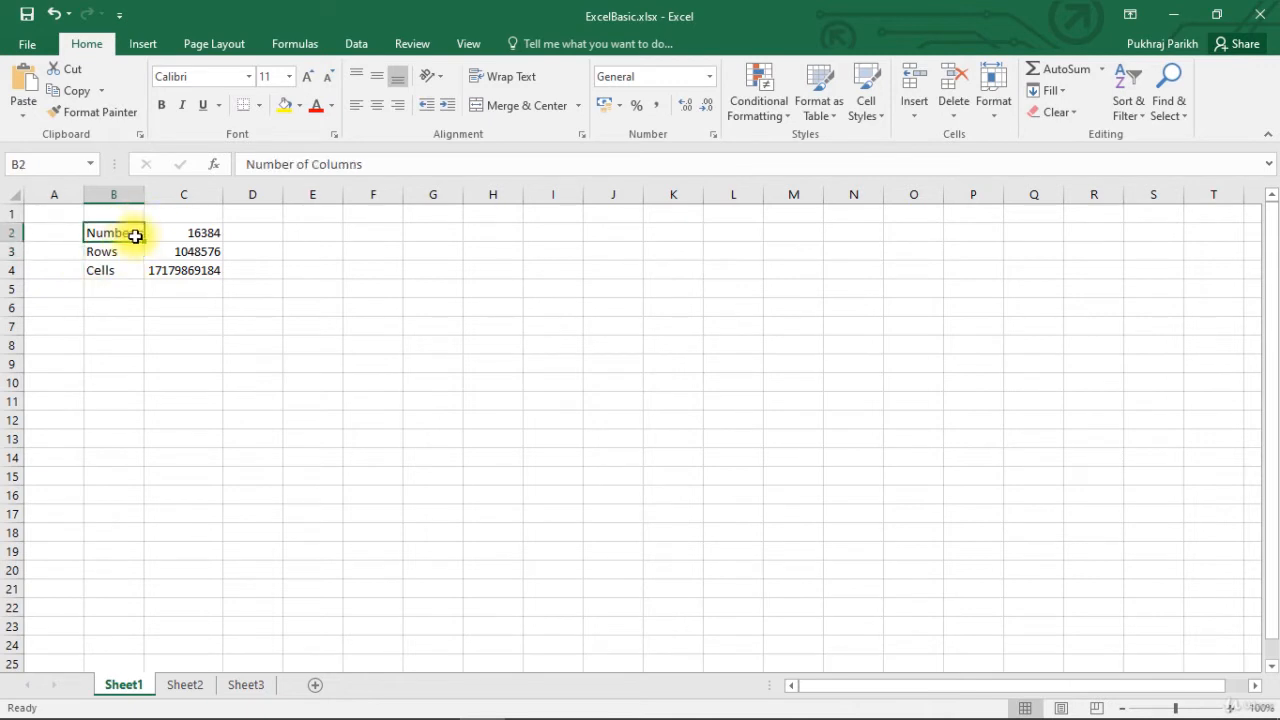
left_click(124, 252)
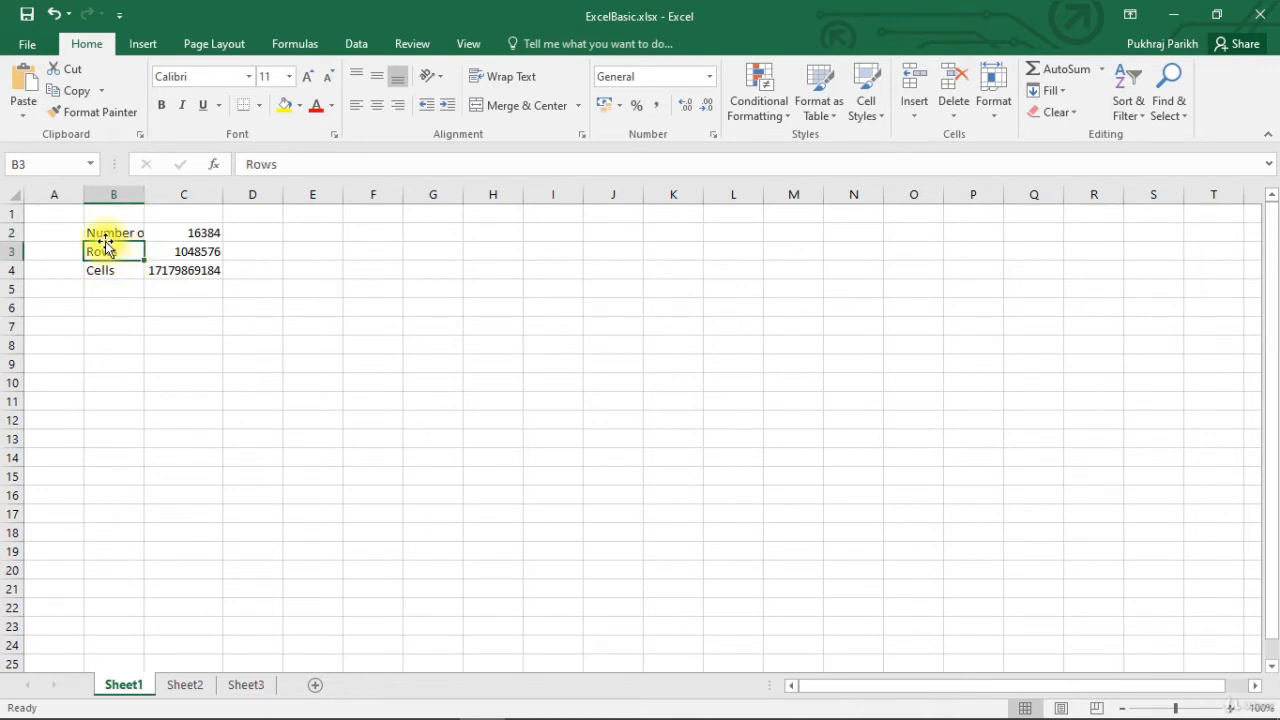
left_click(107, 237)
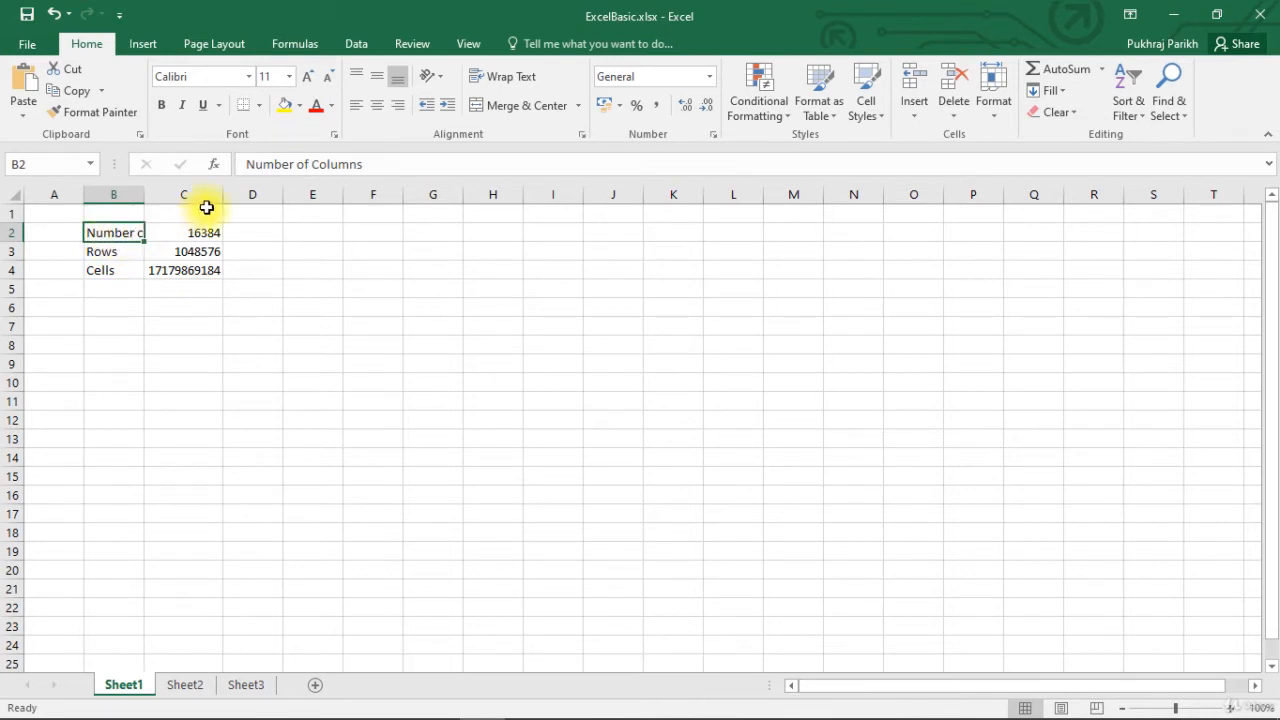
left_click(113, 251)
left_click(112, 233)
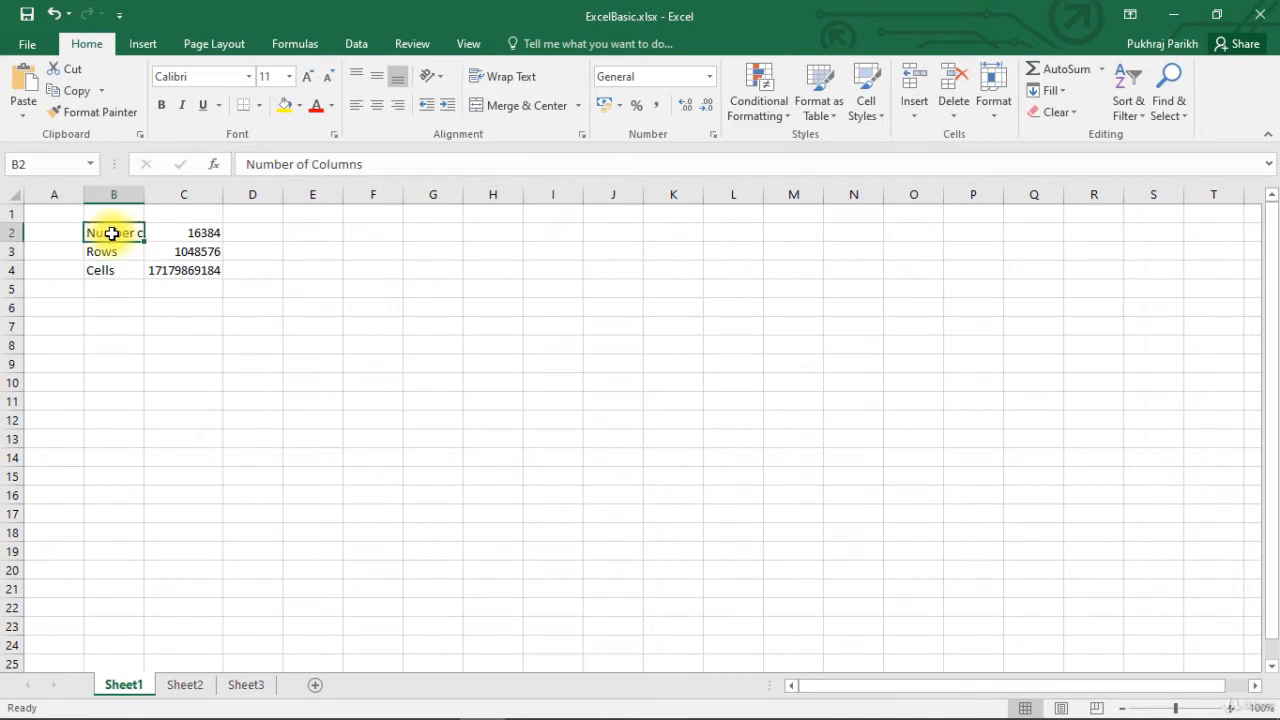
left_click(312, 163)
left_click(312, 163)
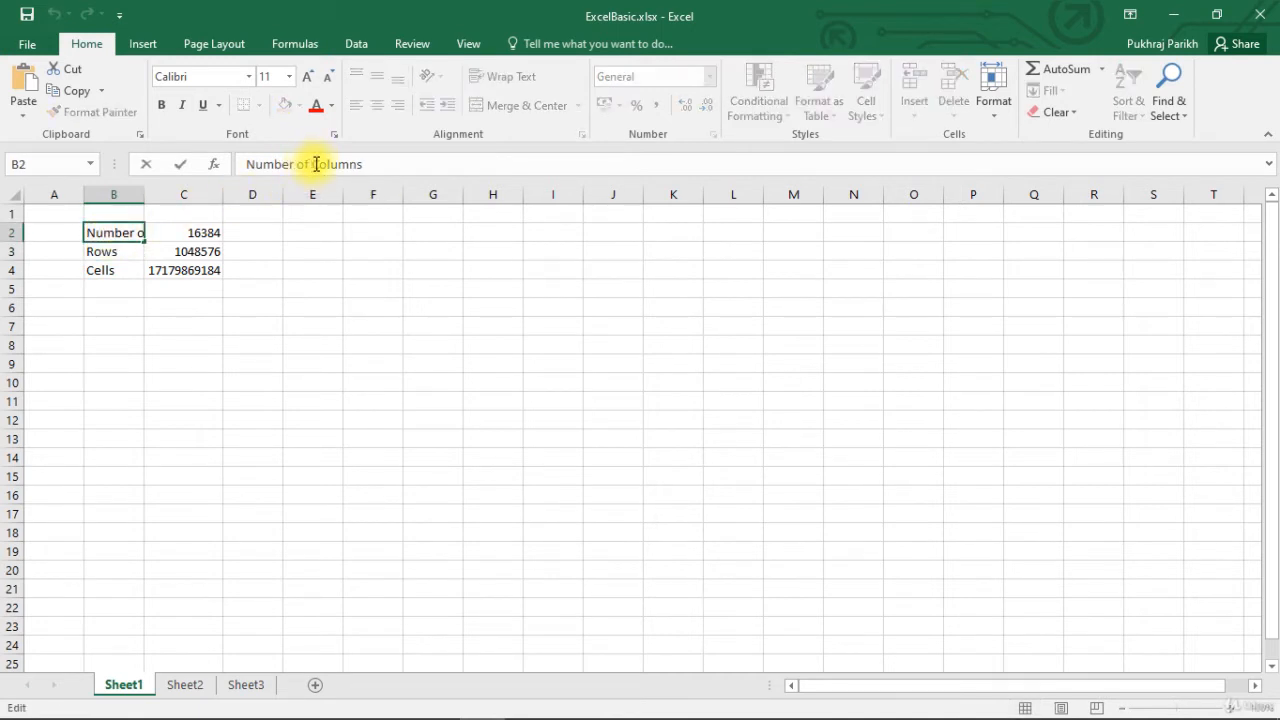
left_click_drag(287, 163, 245, 163)
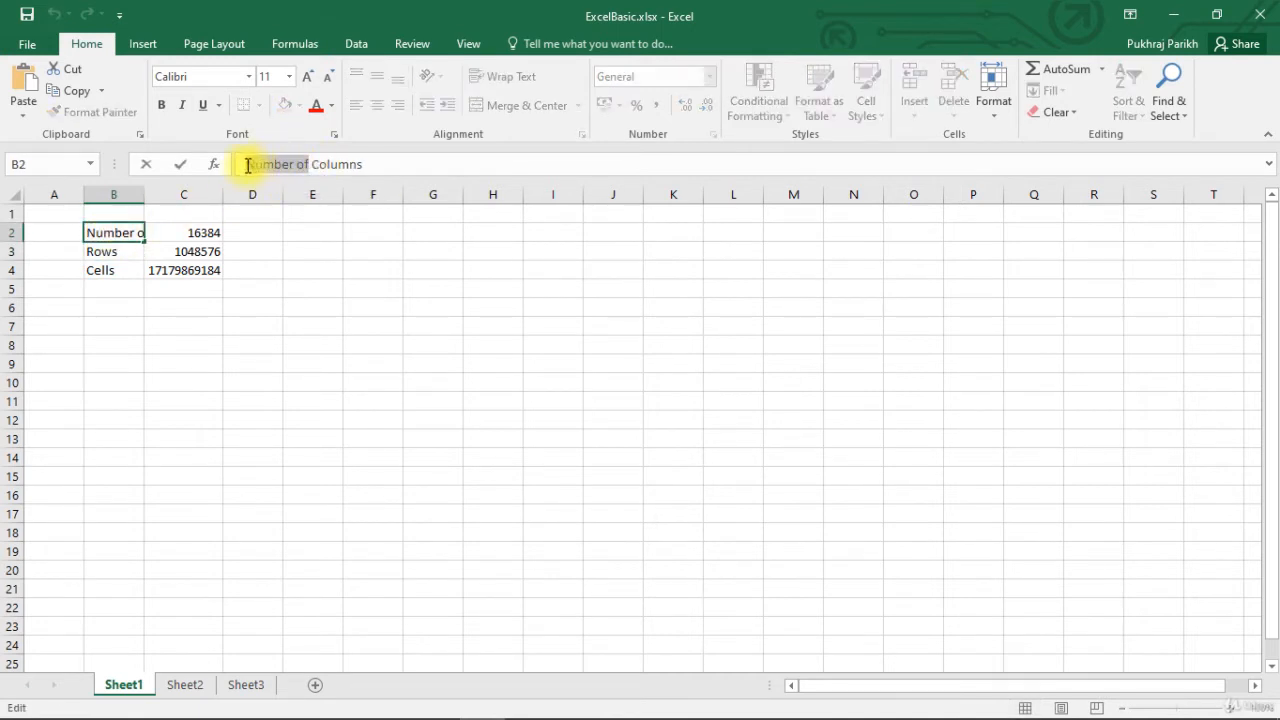
key("Delete")
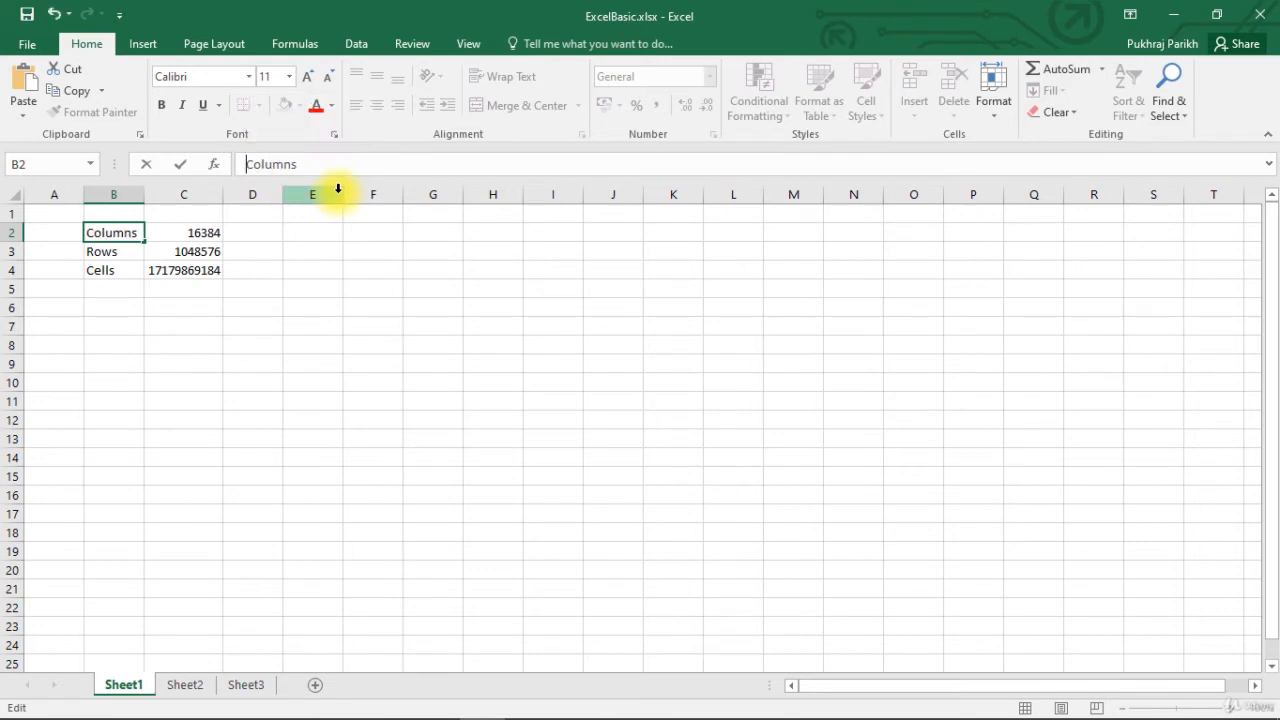
key("Return")
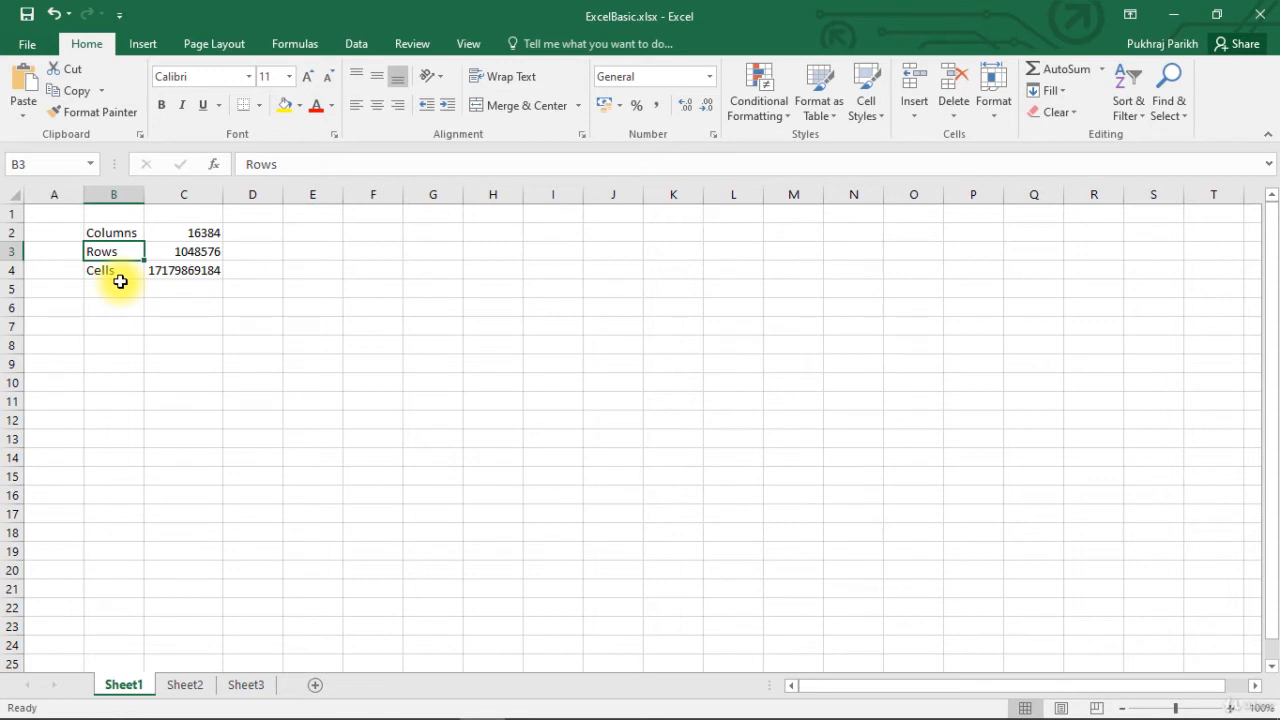
- Clear the label in cell B2 and re-enter Columns, overwriting it a second time with the same word
left_click(110, 236)
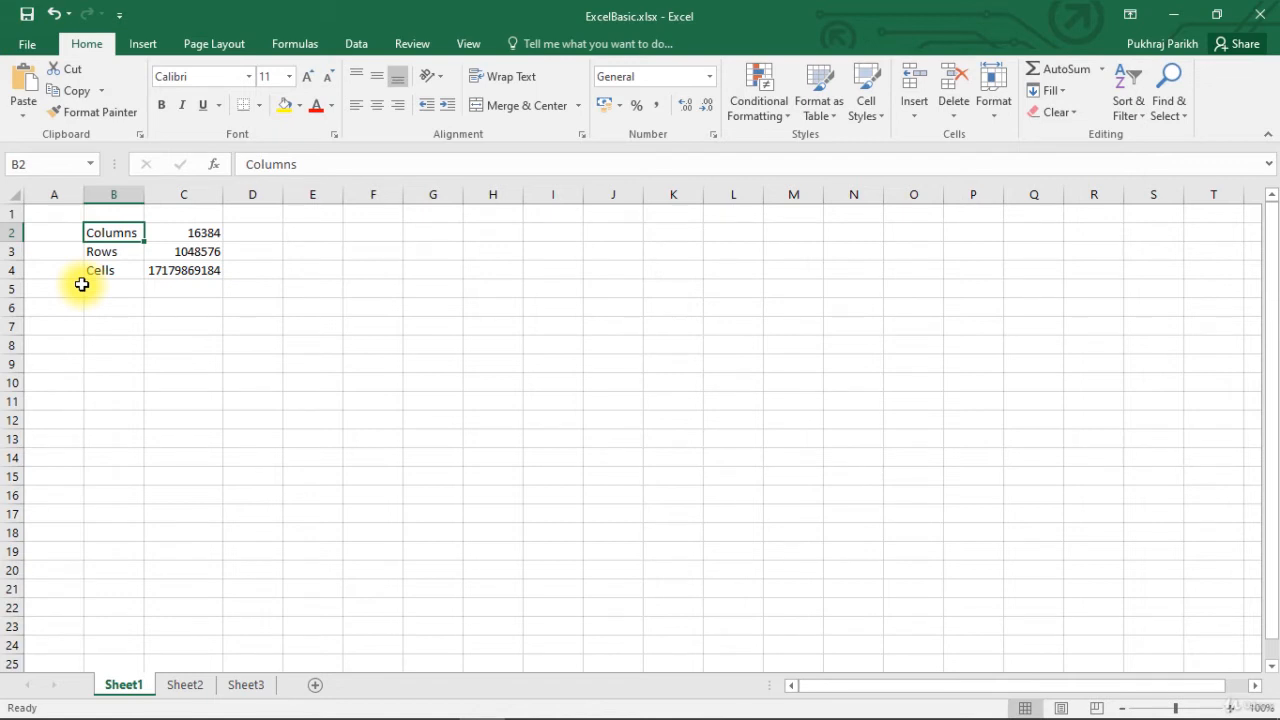
key("BackSpace")
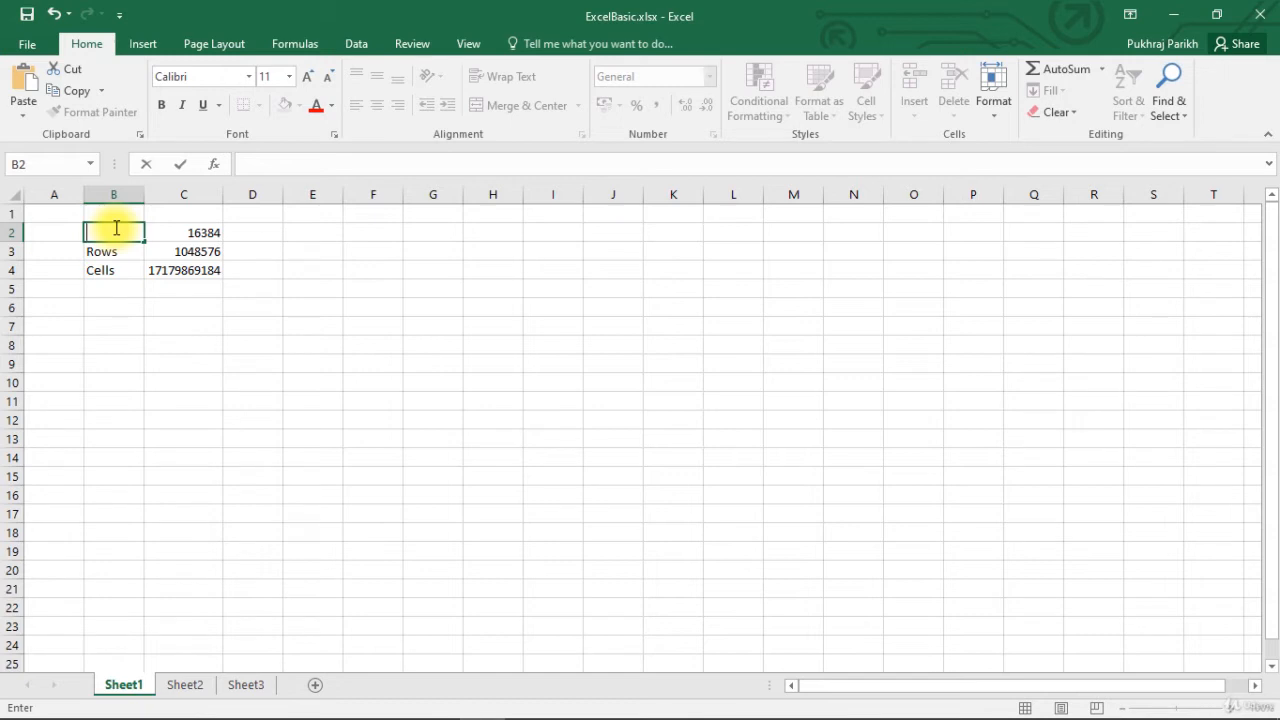
type("Columns")
left_click(299, 289)
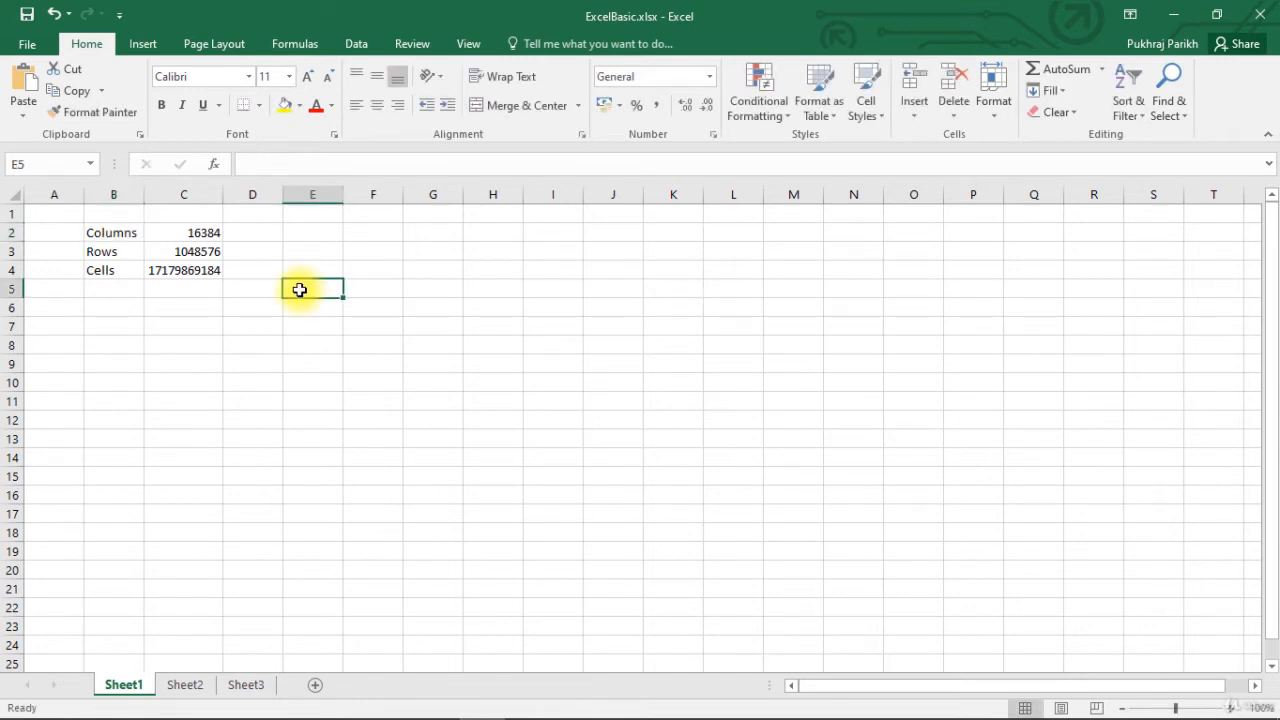
left_click(120, 232)
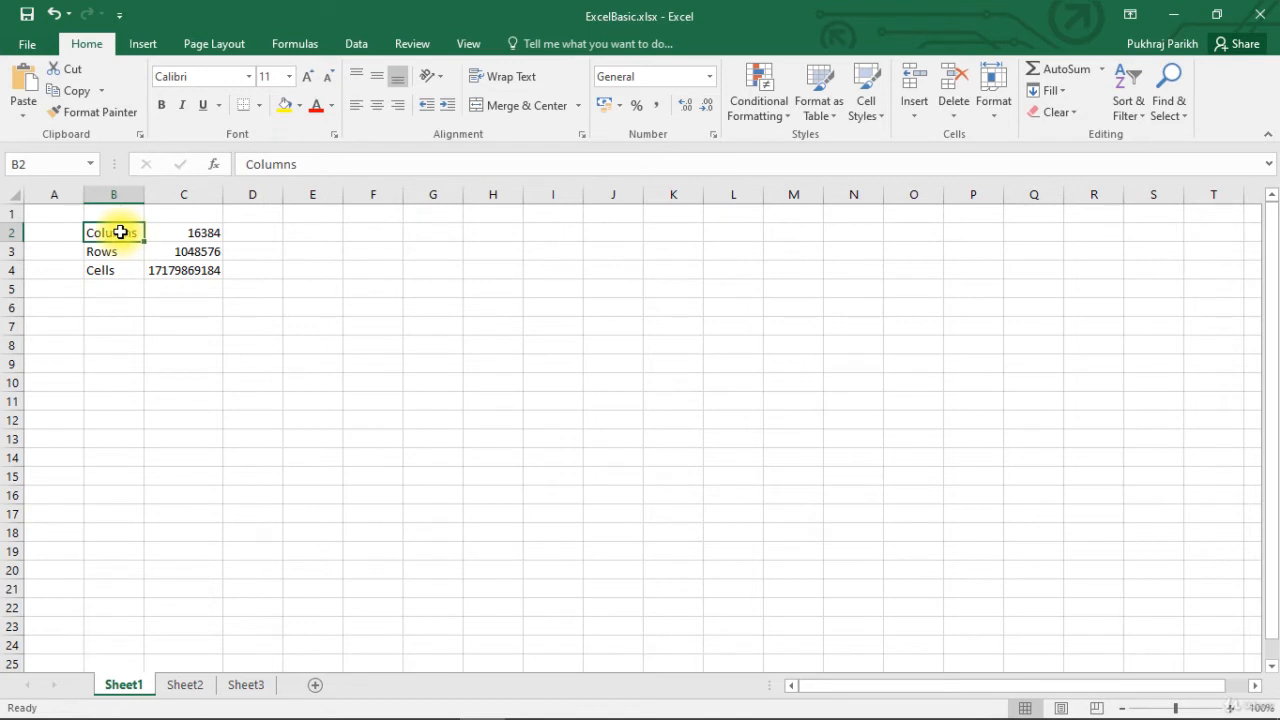
type("Columns")
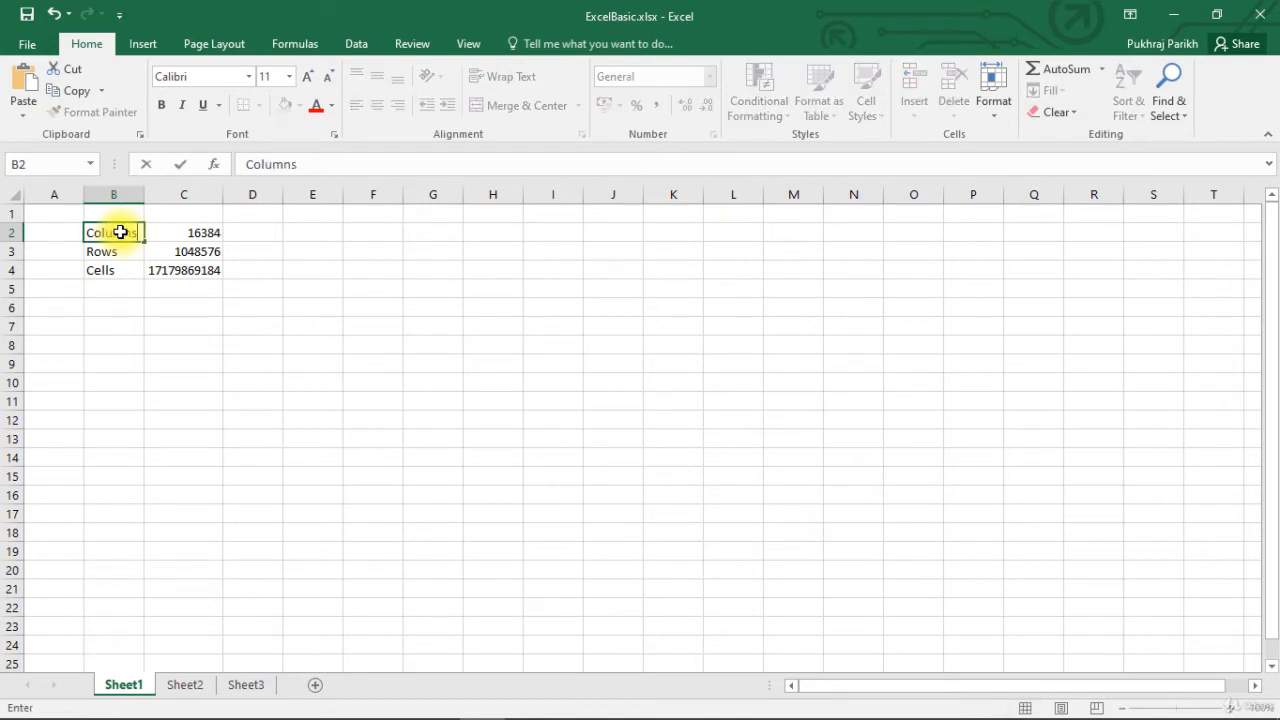
key("Return")
- Shorten the label in cell B2 to Cols by editing its existing text
left_click(120, 232)
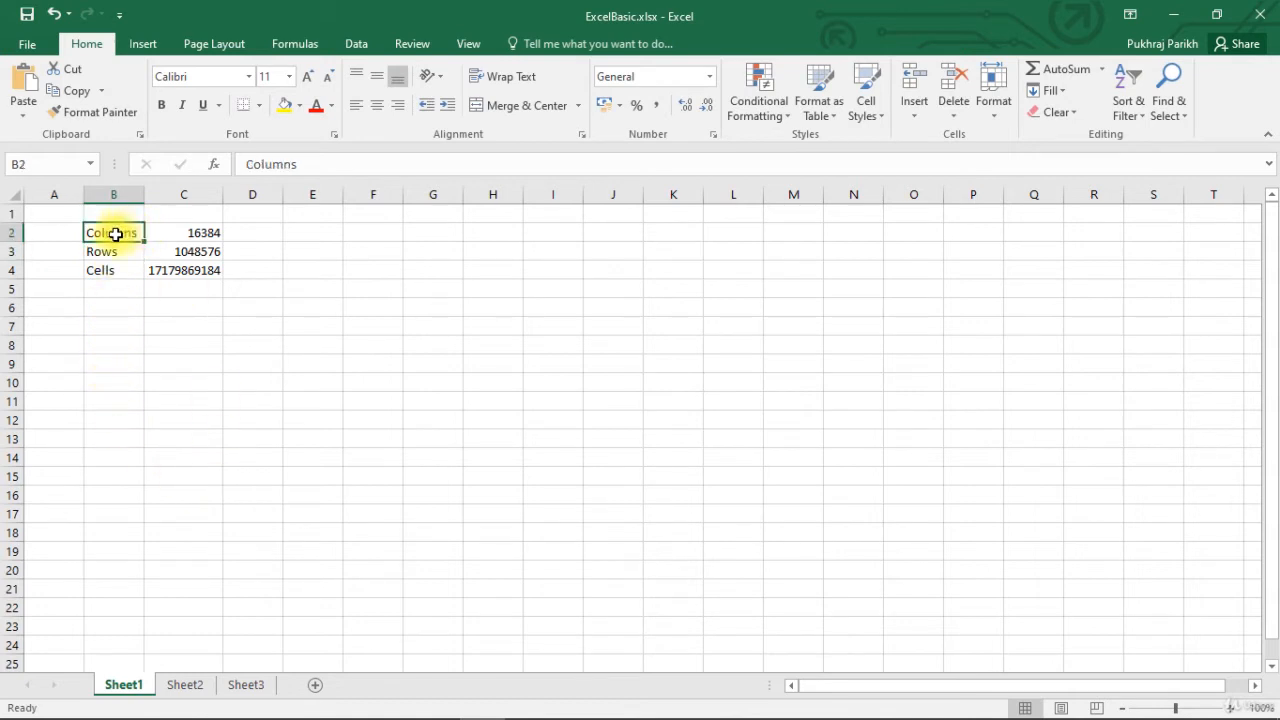
double_click(116, 234)
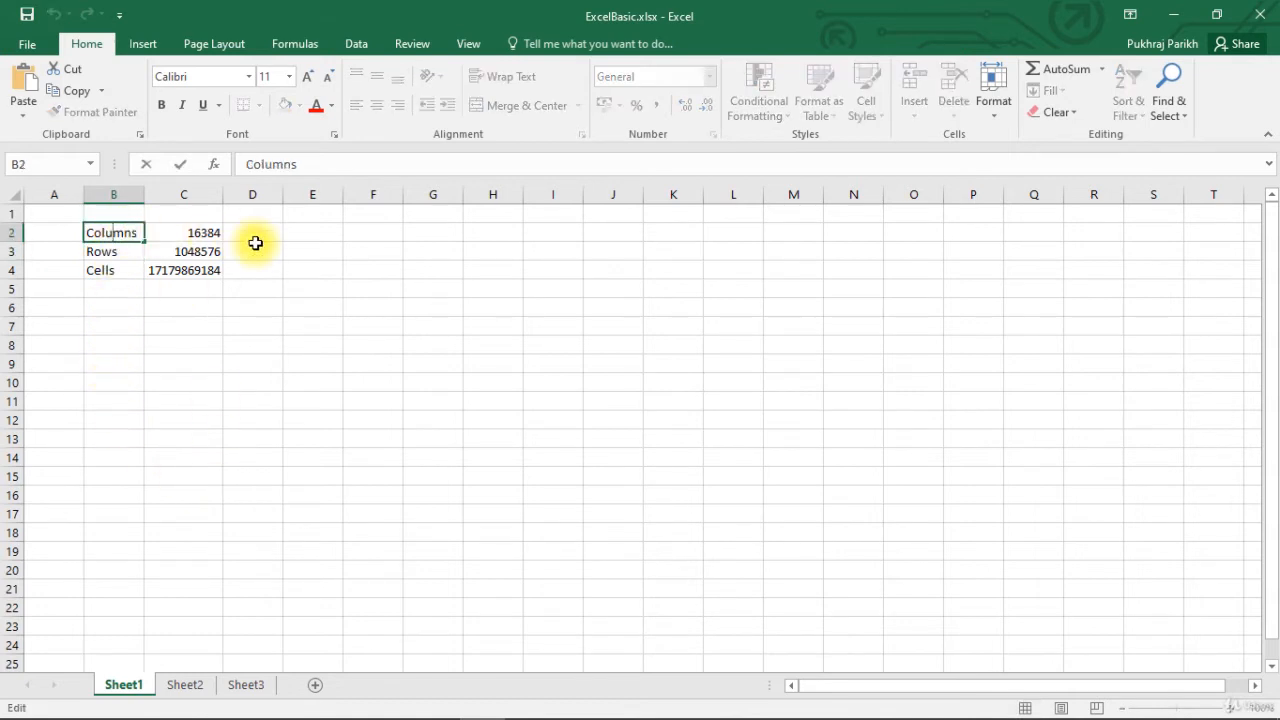
key("Right")
key("Right")
key("BackSpace")
key("BackSpace")
key("BackSpace")
key("Return")
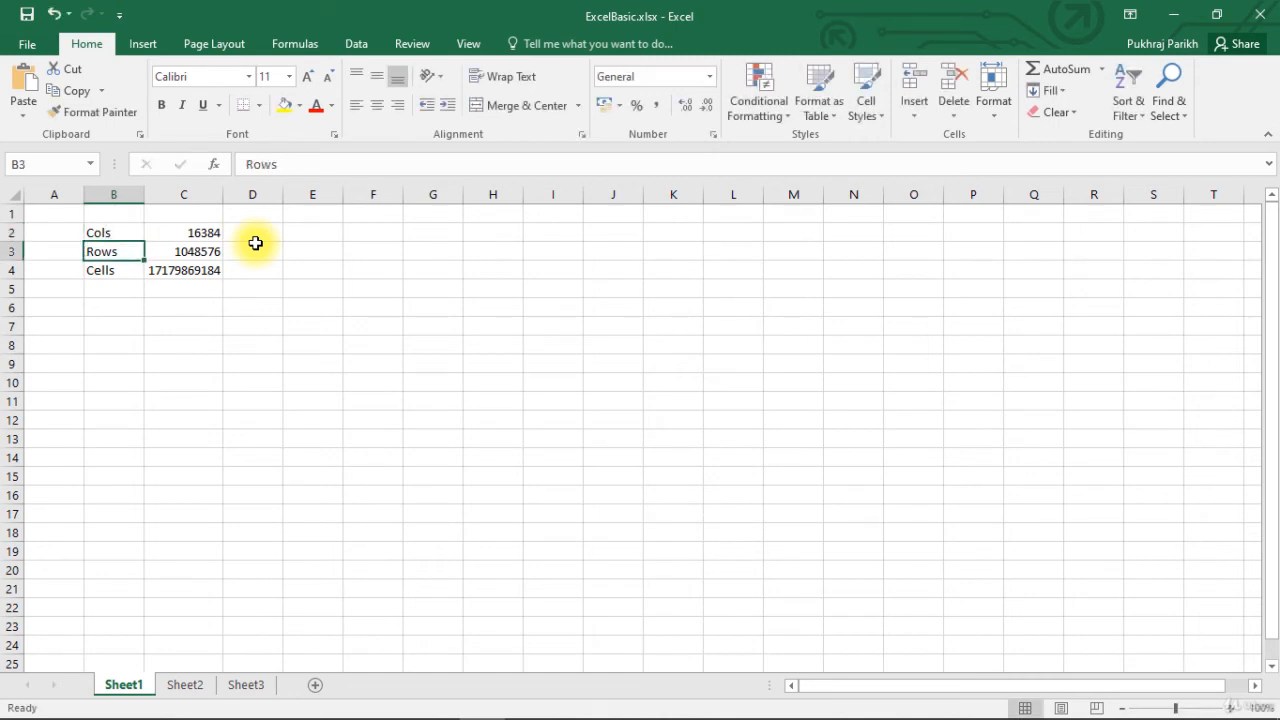
- Delete the contents of cell B2 and enter Columns as its label, leaving the adjacent value cell C2 selected
left_click(141, 234)
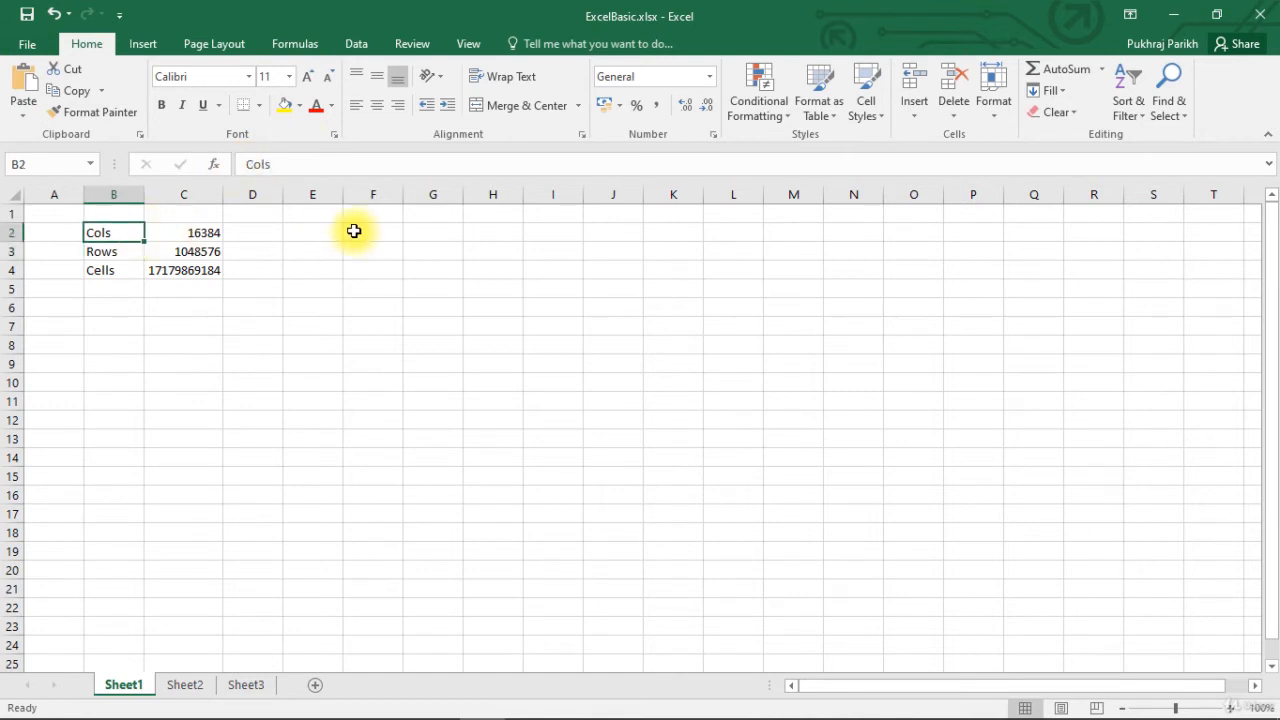
key("Delete")
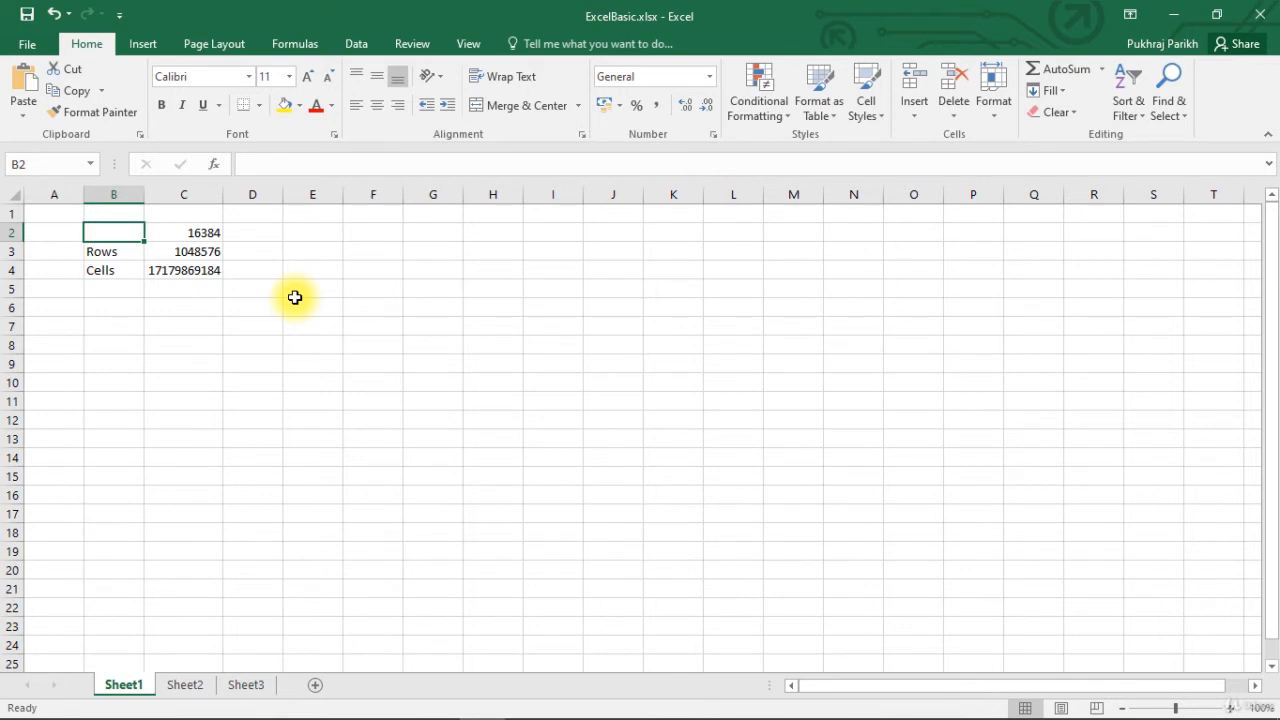
type("Columns")
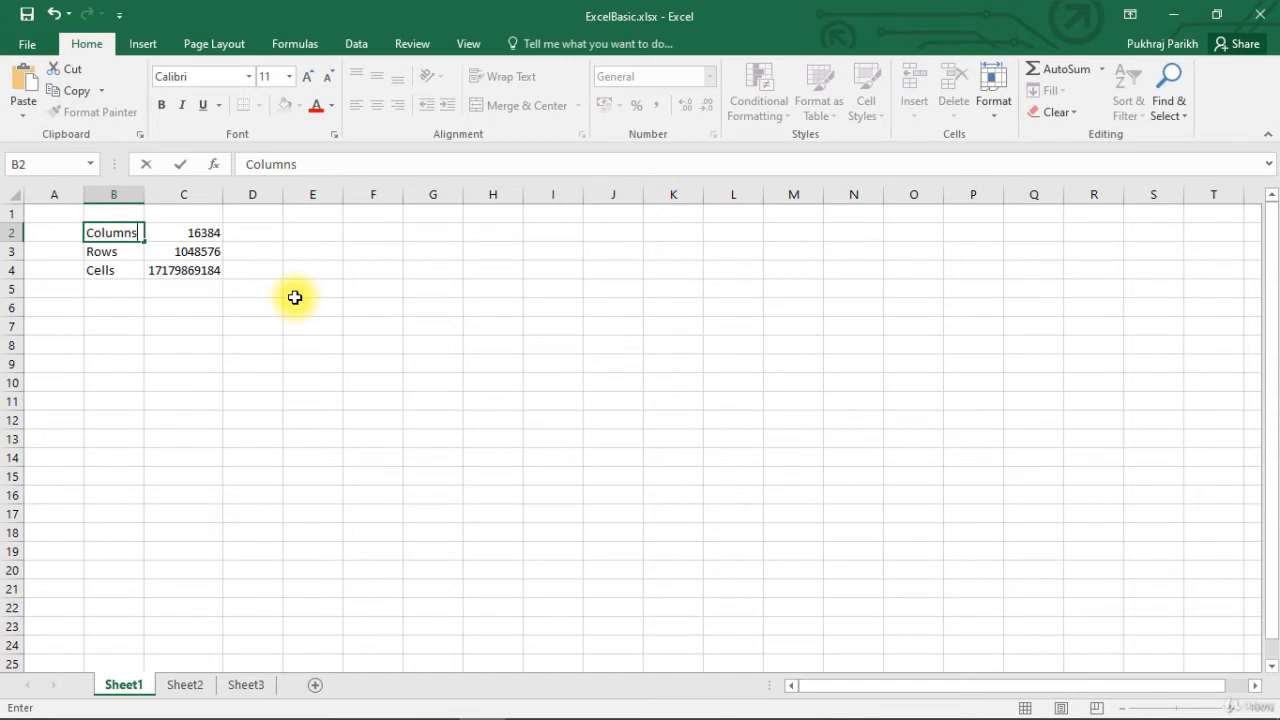
key("Return")
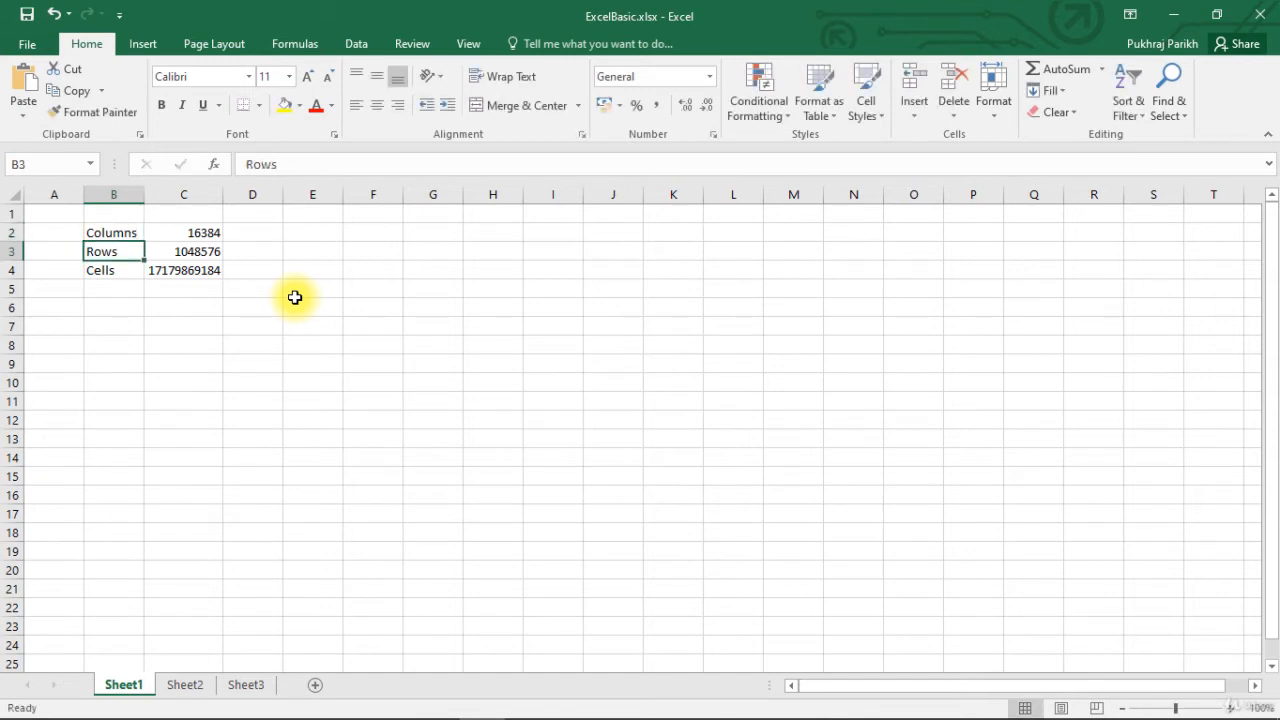
left_click(118, 228)
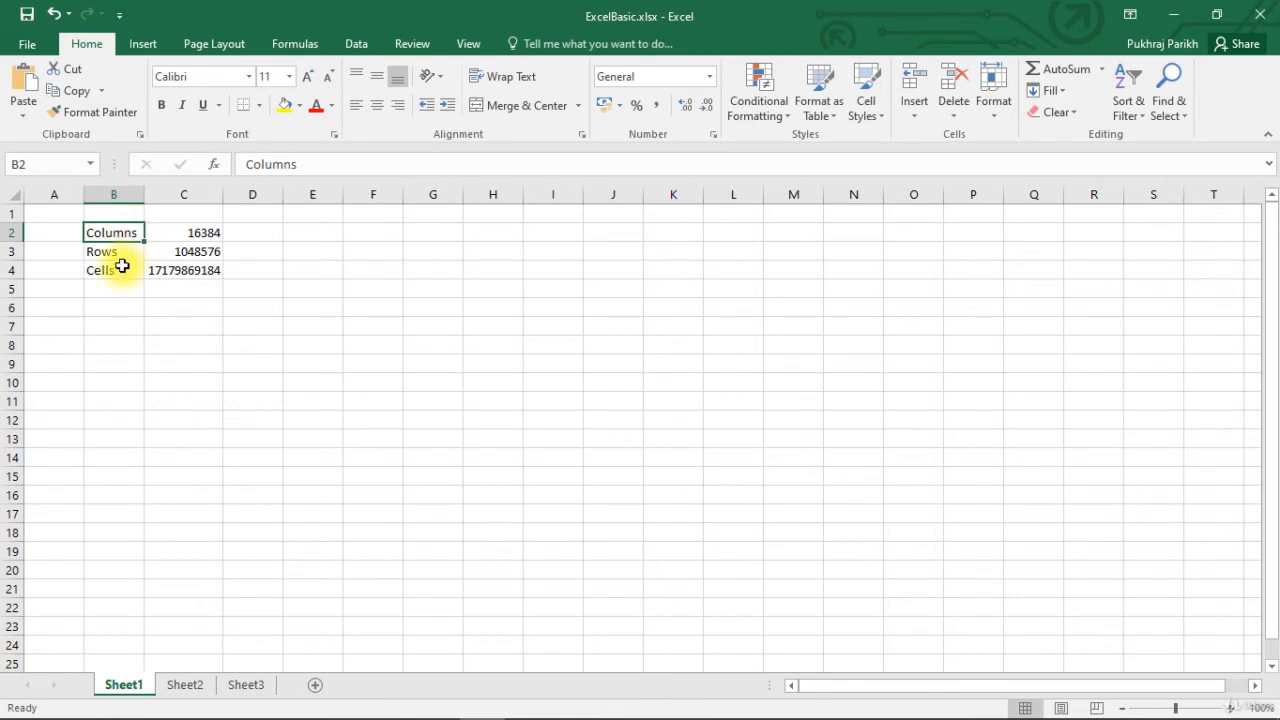
left_click(190, 234)
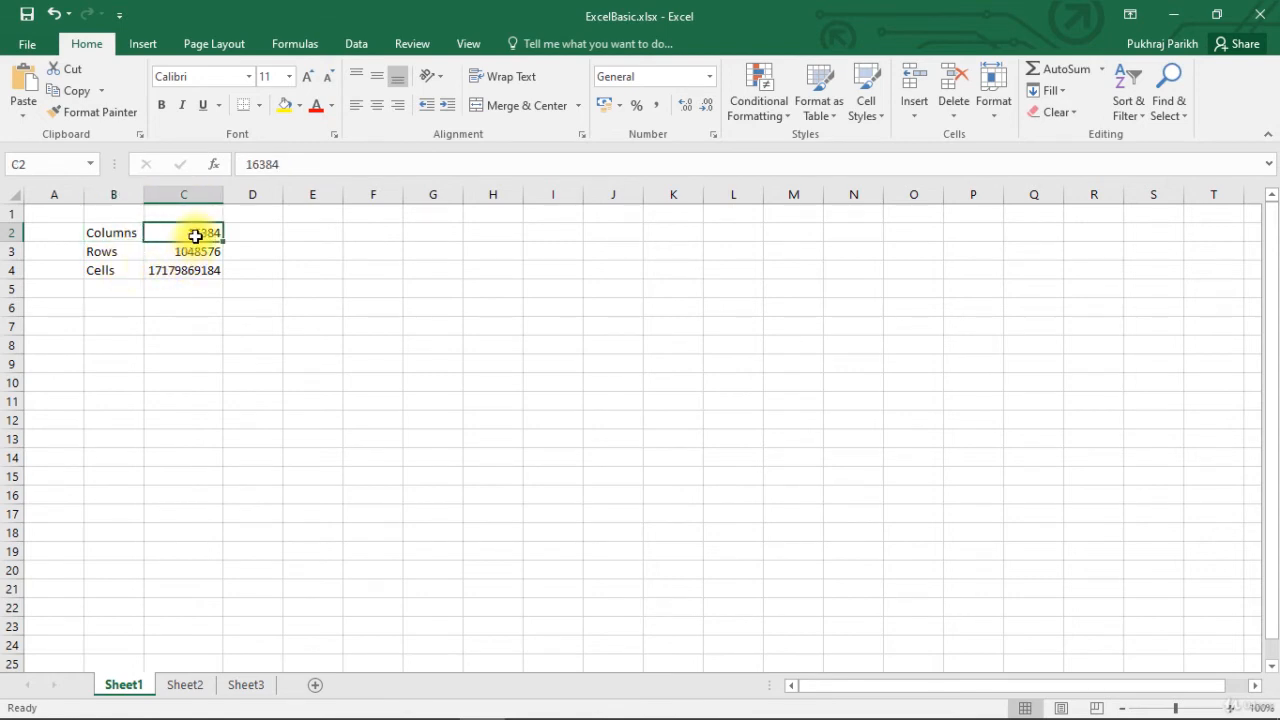
- Inspect the value stored in cell C2 and the formula behind the total in cell C4
left_click(291, 171)
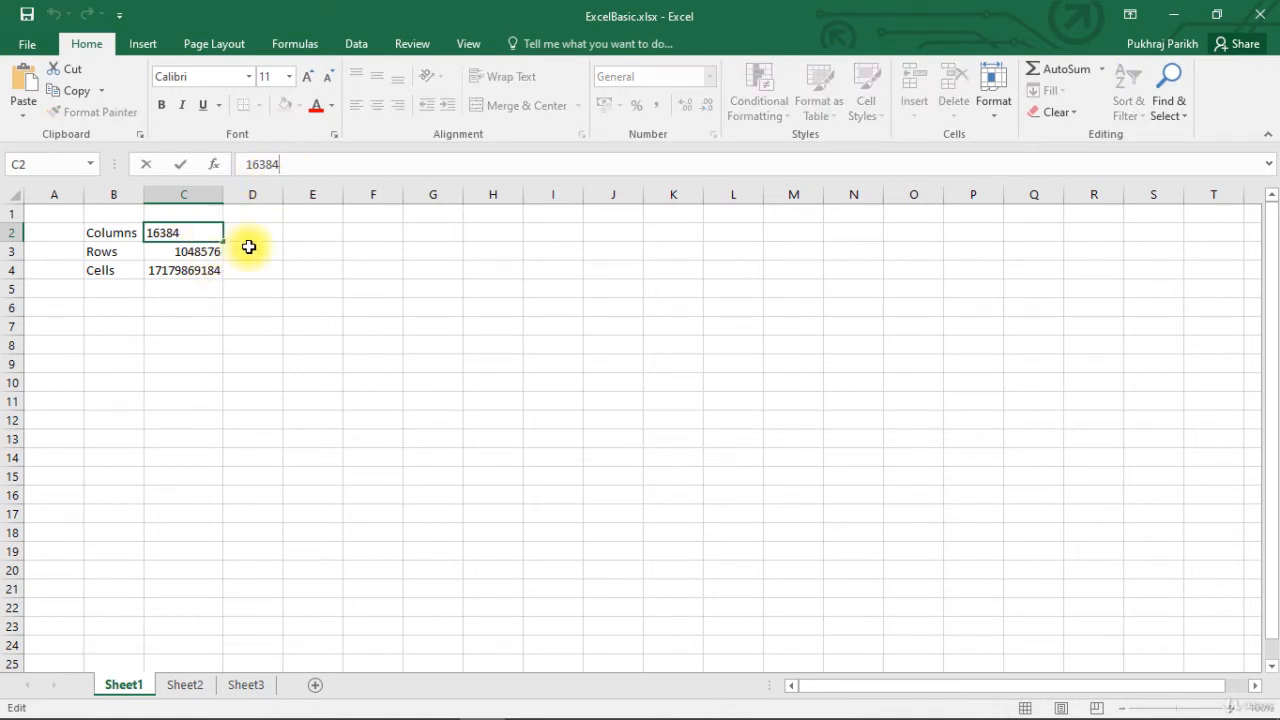
key("ctrl+Return")
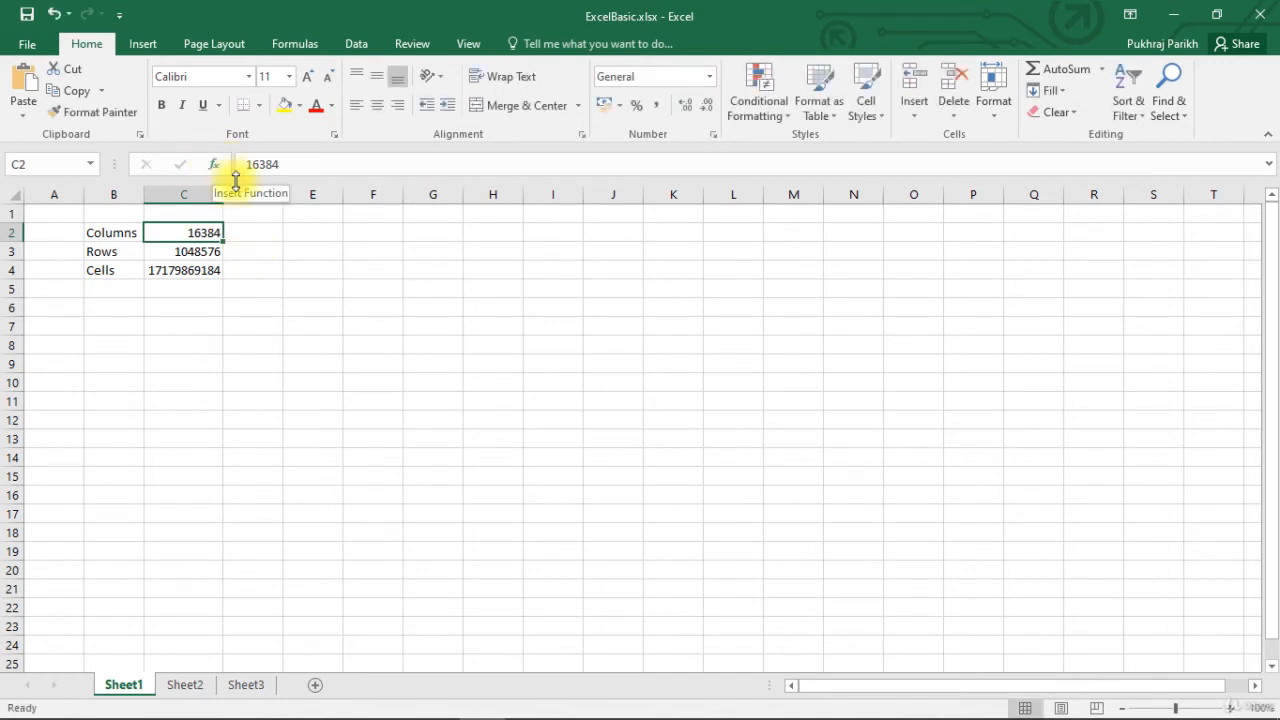
left_click(192, 270)
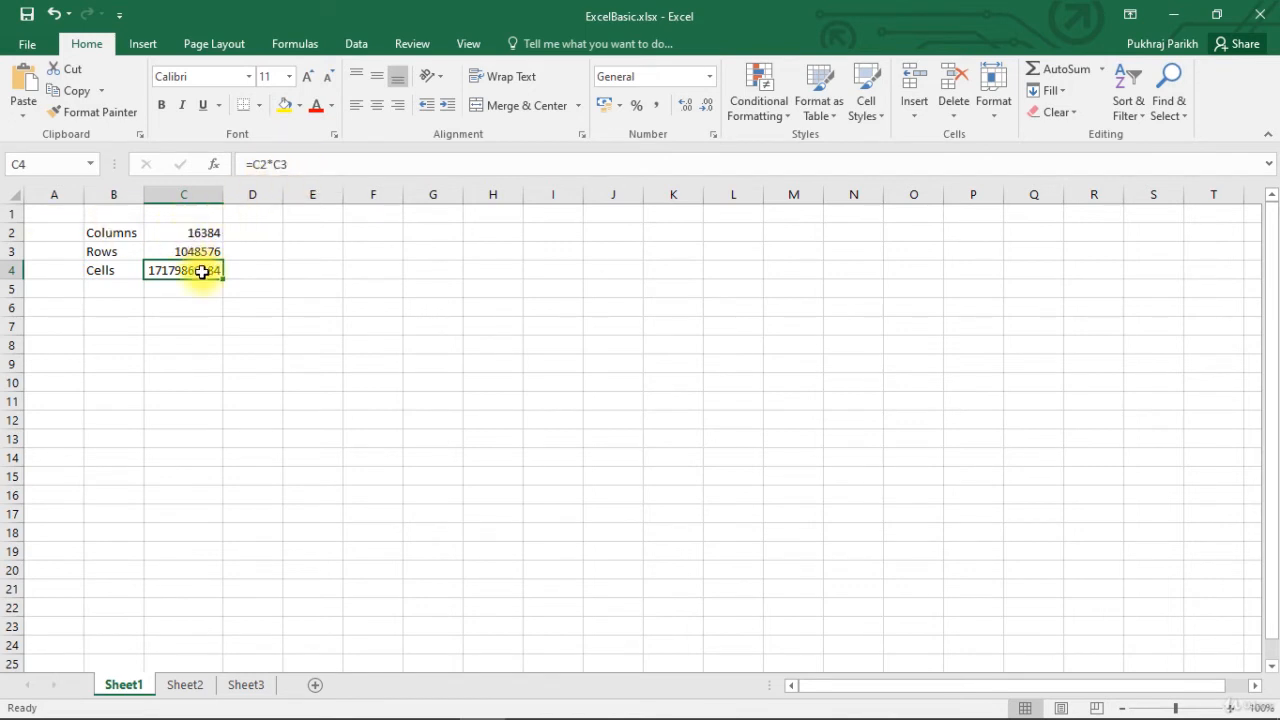
- Apply the Number format to cell C2, and switch it to the Currency format
left_click(184, 237)
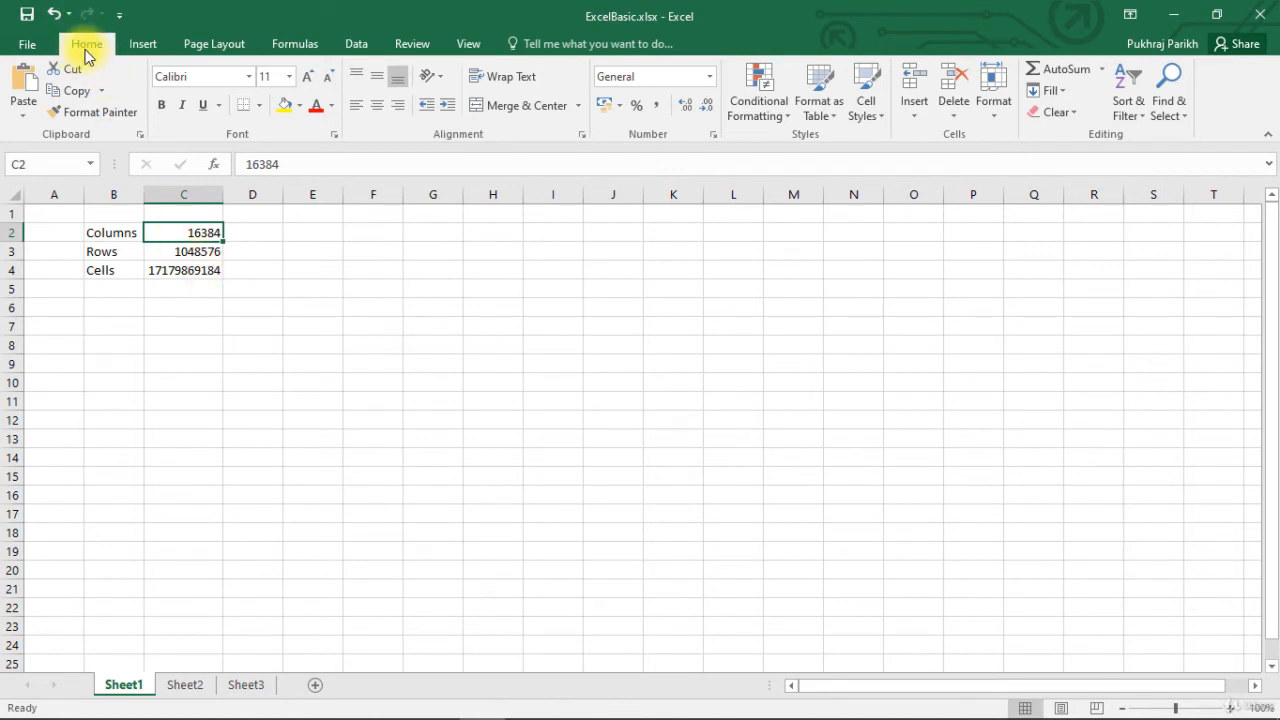
left_click(708, 77)
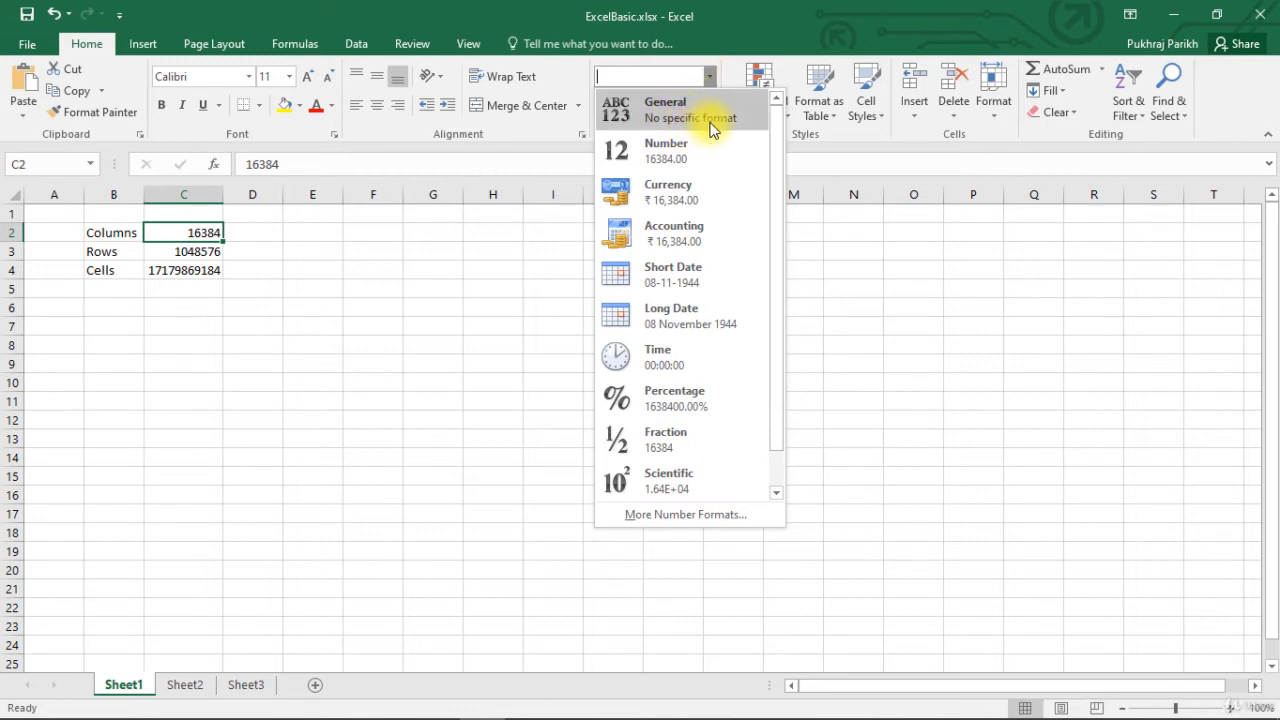
left_click(686, 152)
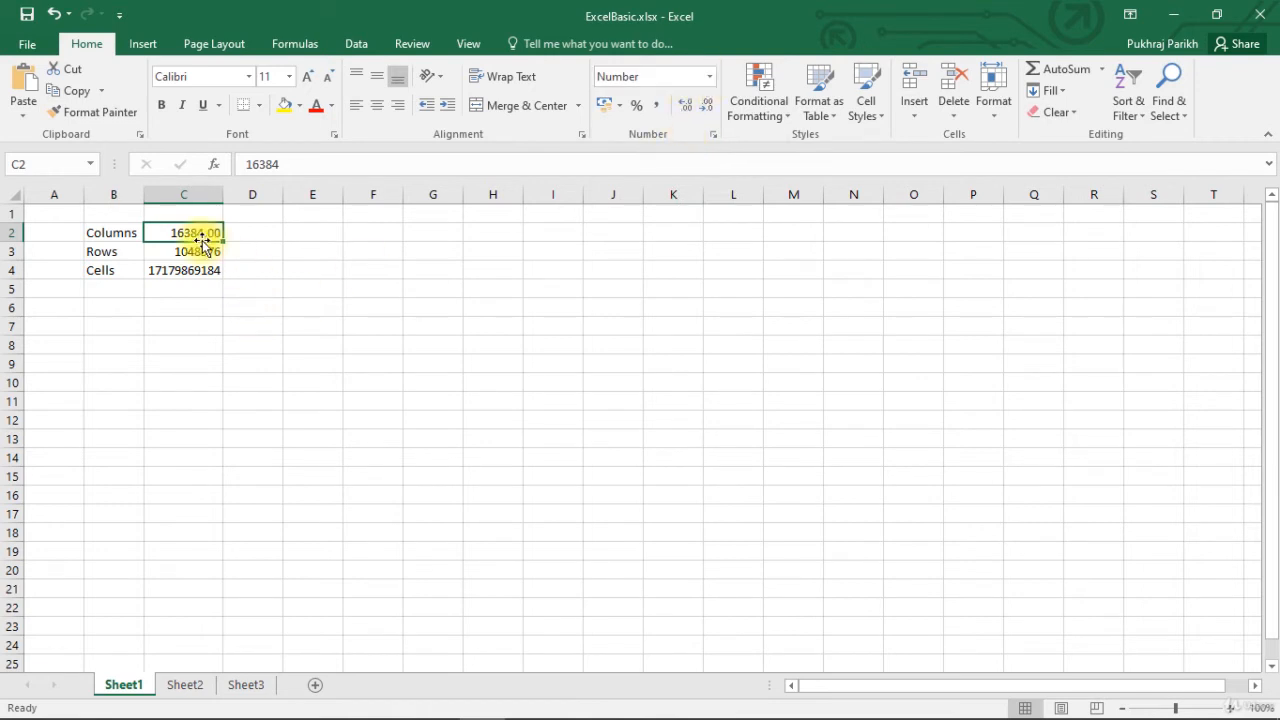
left_click(710, 78)
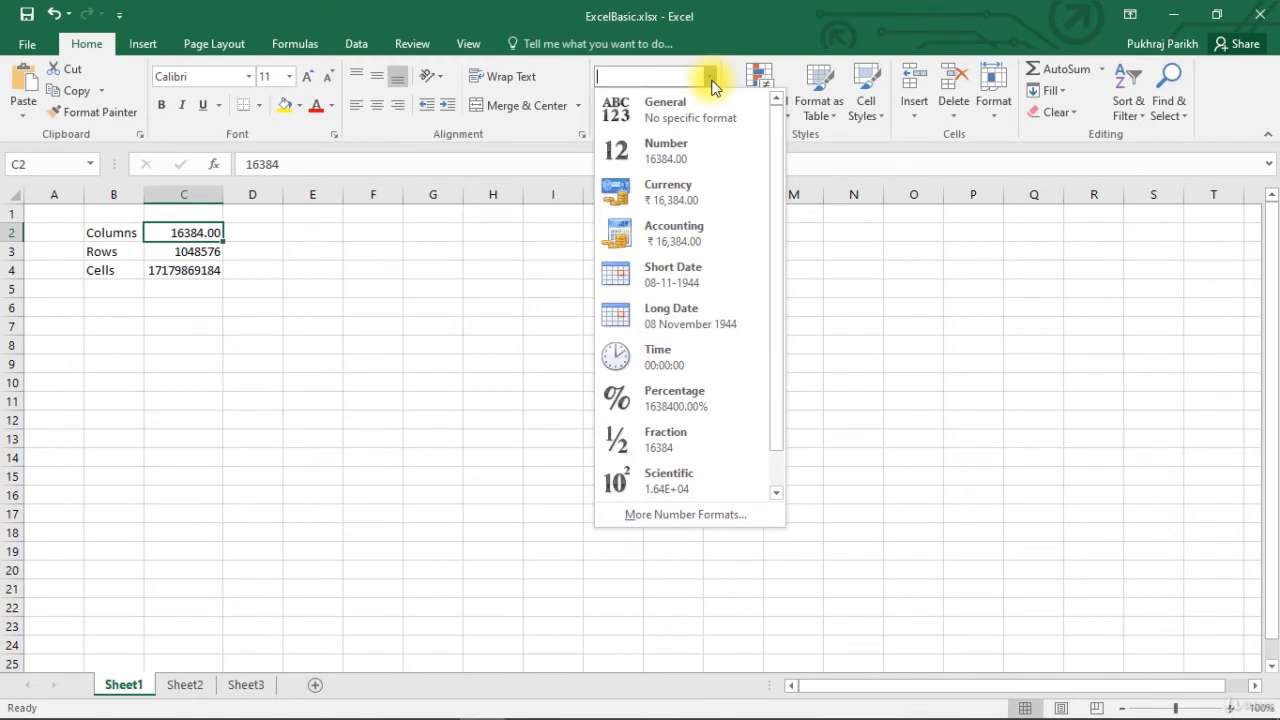
left_click(667, 205)
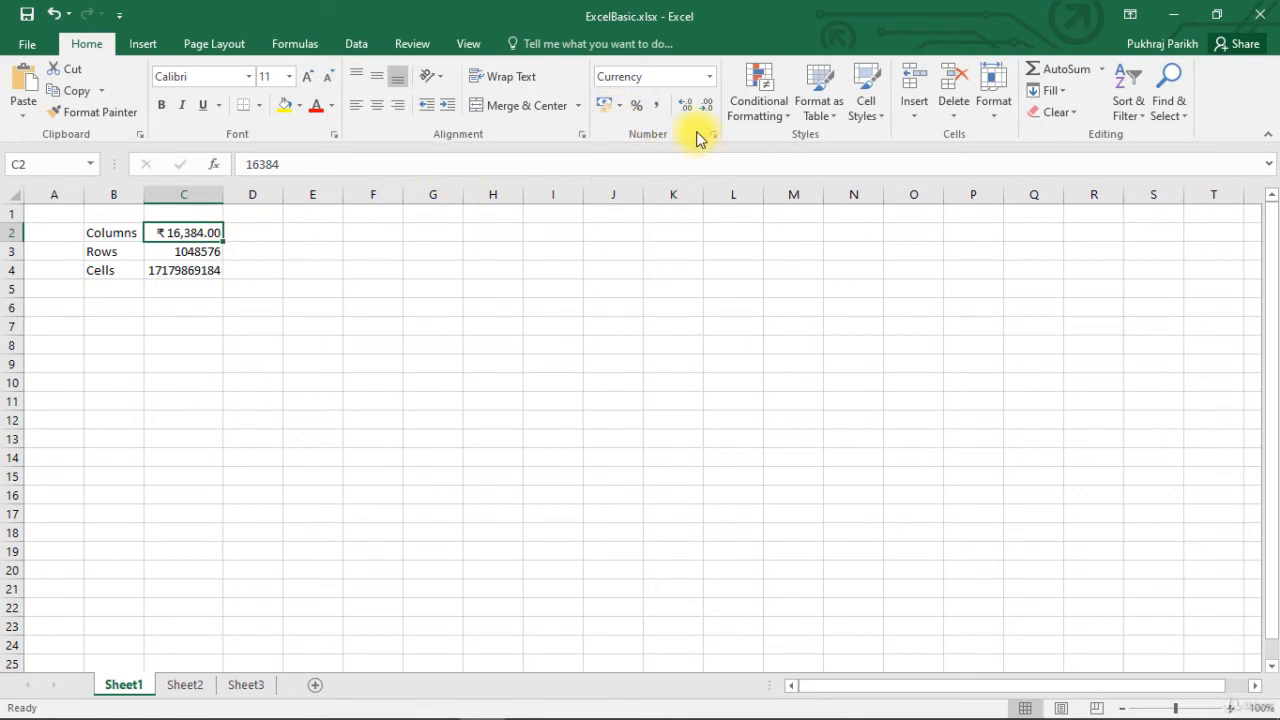
left_click(708, 76)
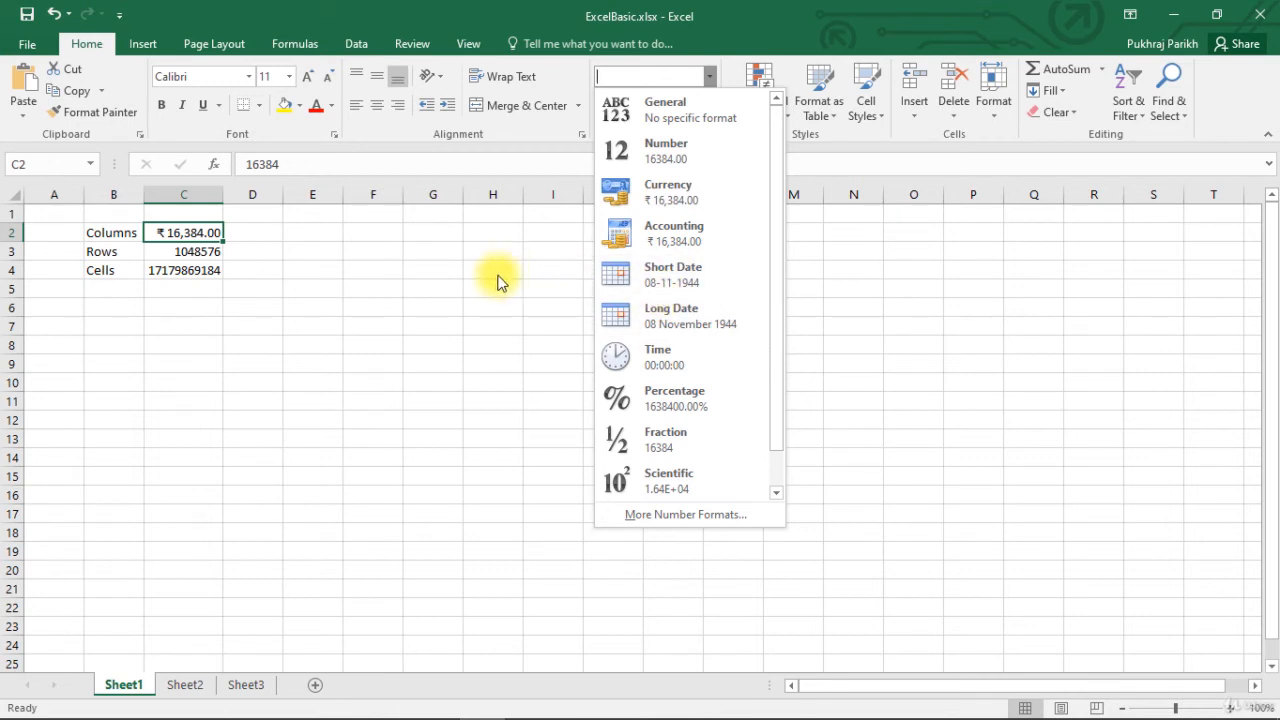
left_click(316, 240)
- Enter jan 1 1900 in cell E2 and the number 1 in cell E3
left_click(314, 234)
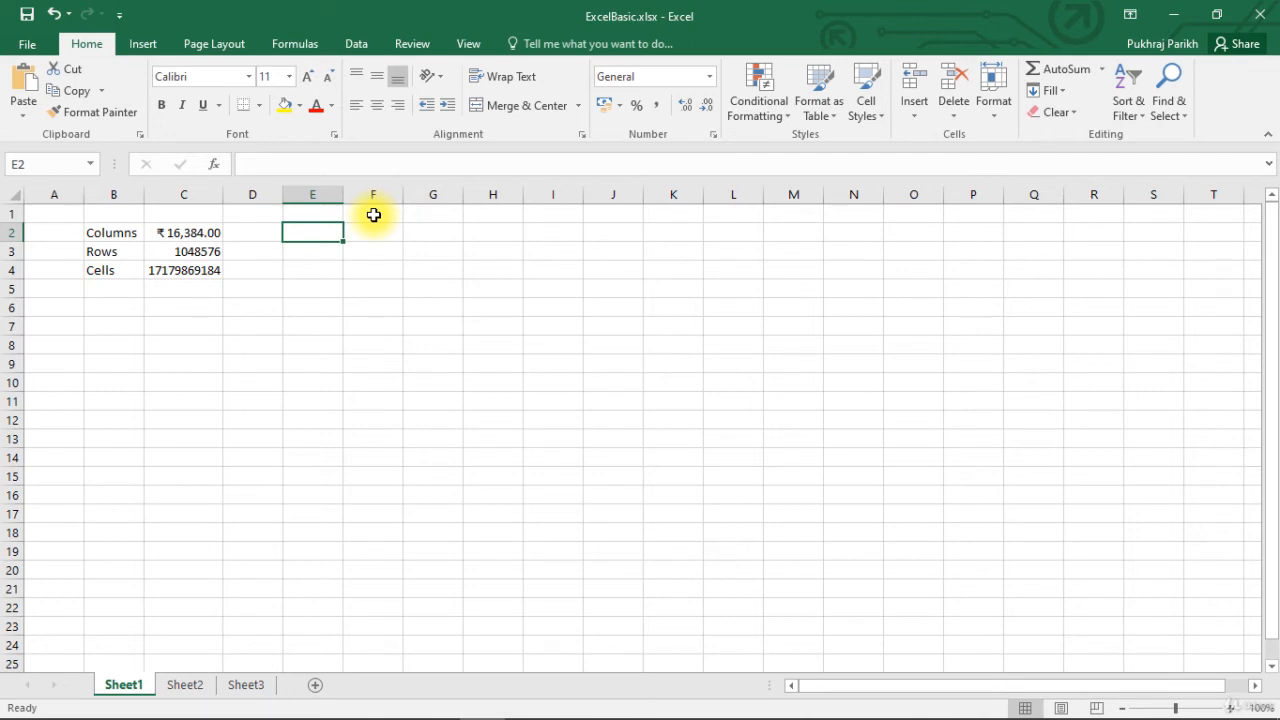
type("jan ")
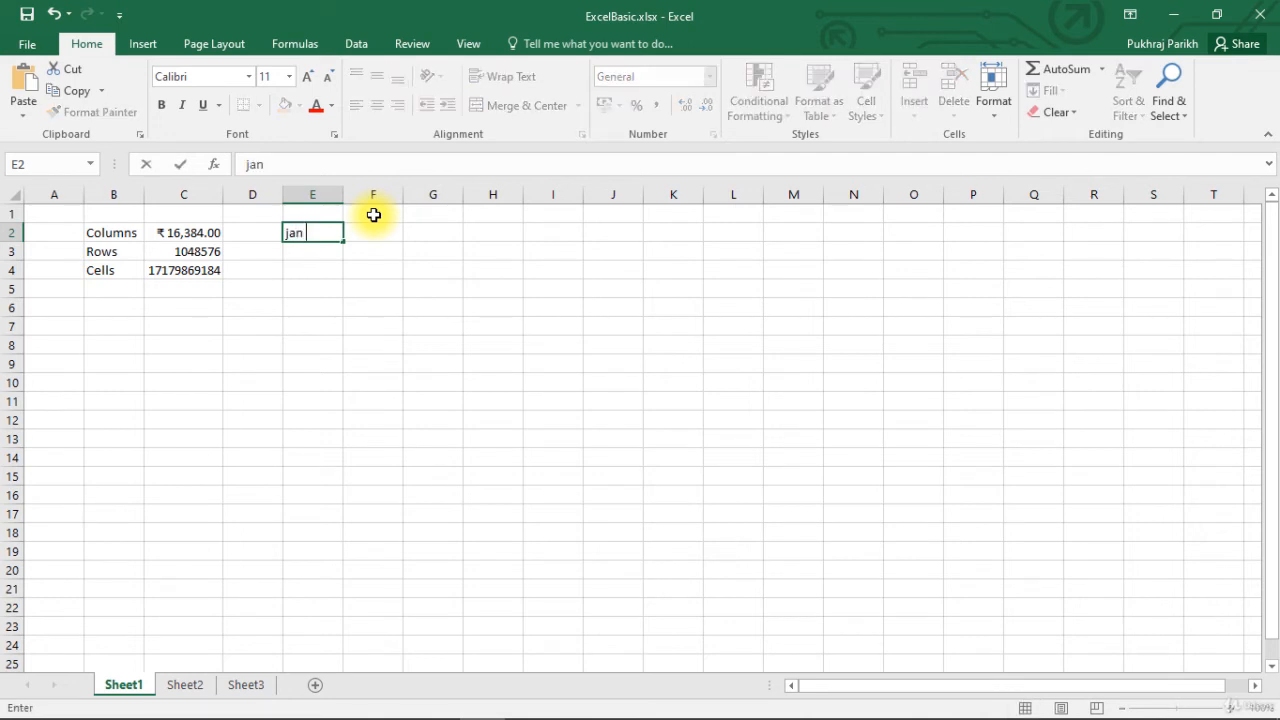
type("1 1900")
key("Return")
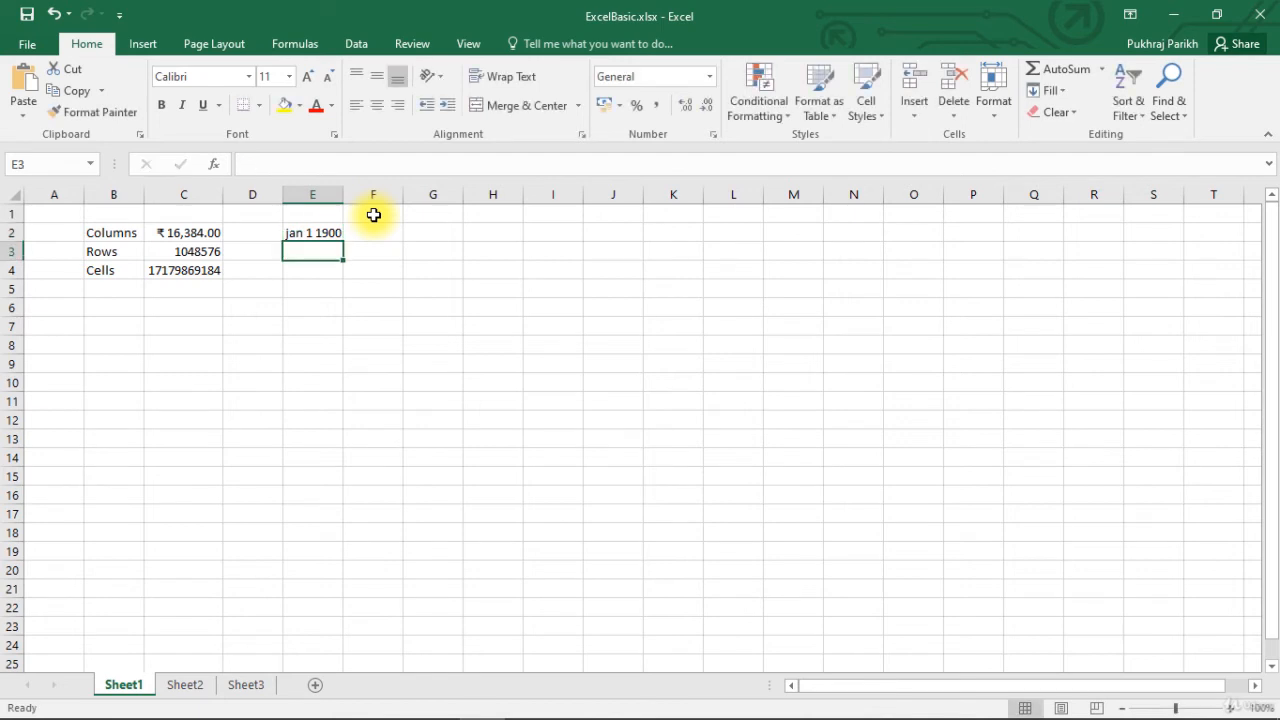
type("1")
key("Return")
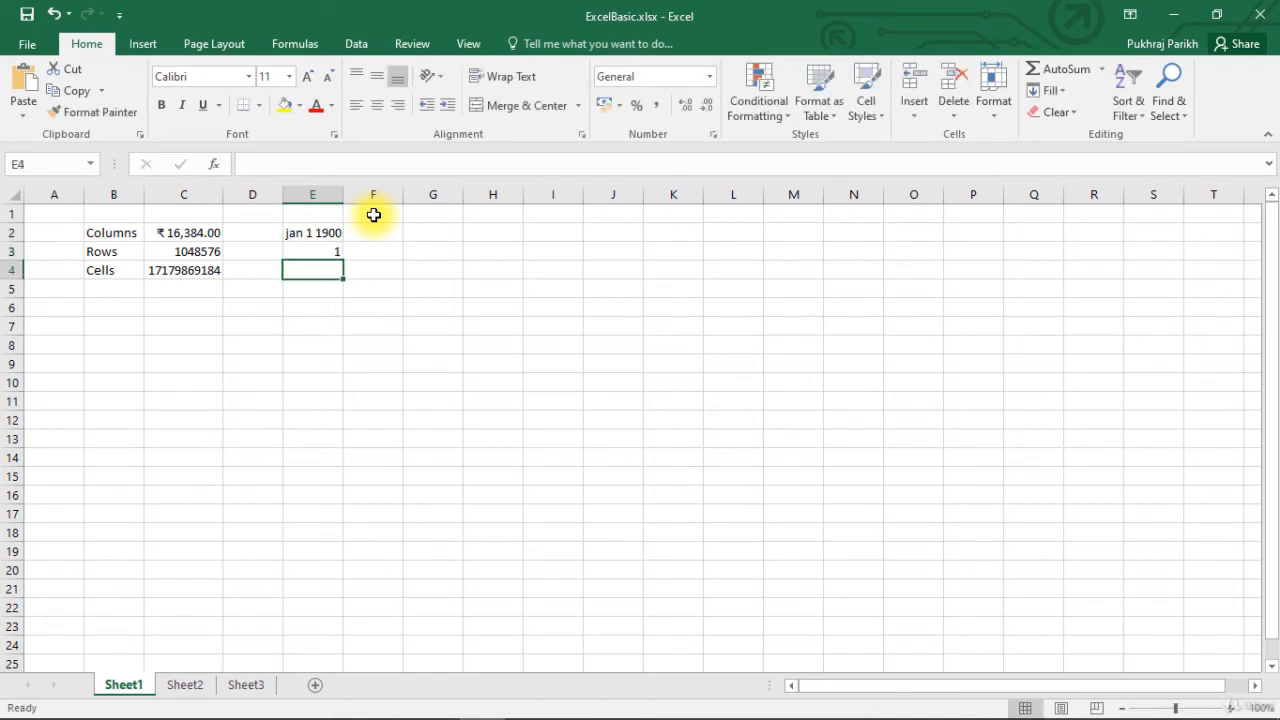
- Format the number in cell E3 as a Long Date
left_click(314, 251)
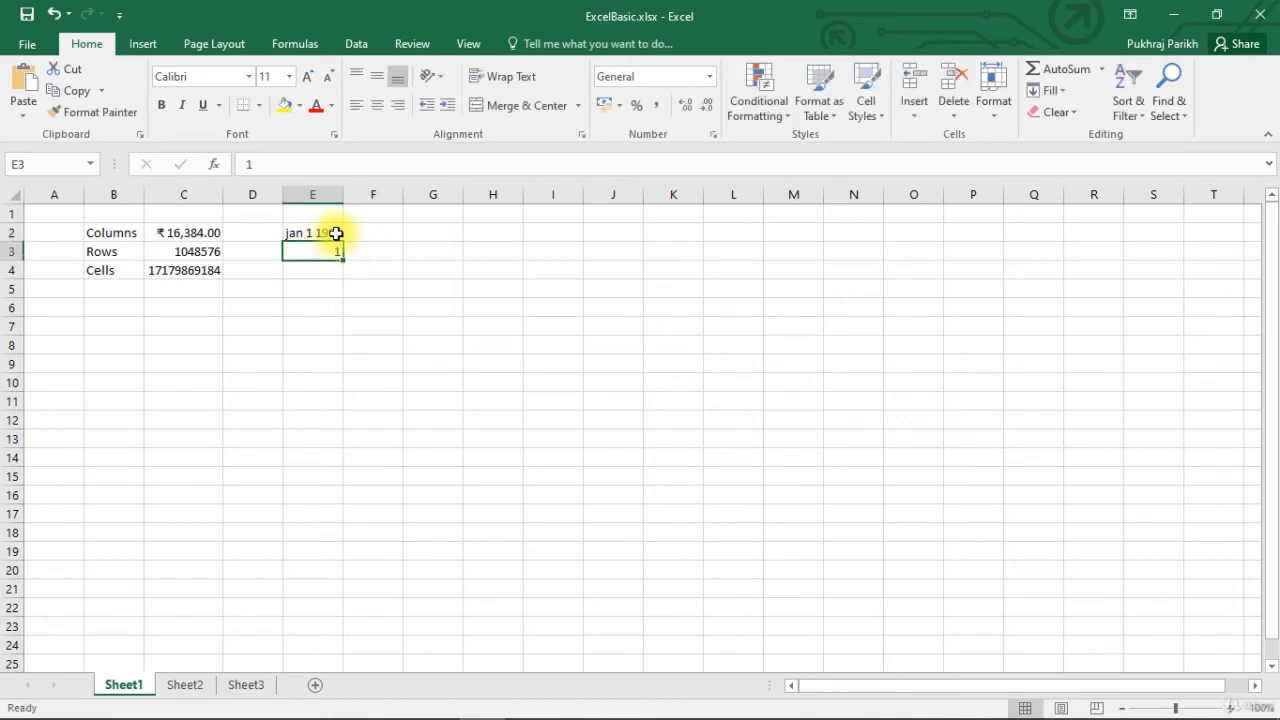
left_click(709, 76)
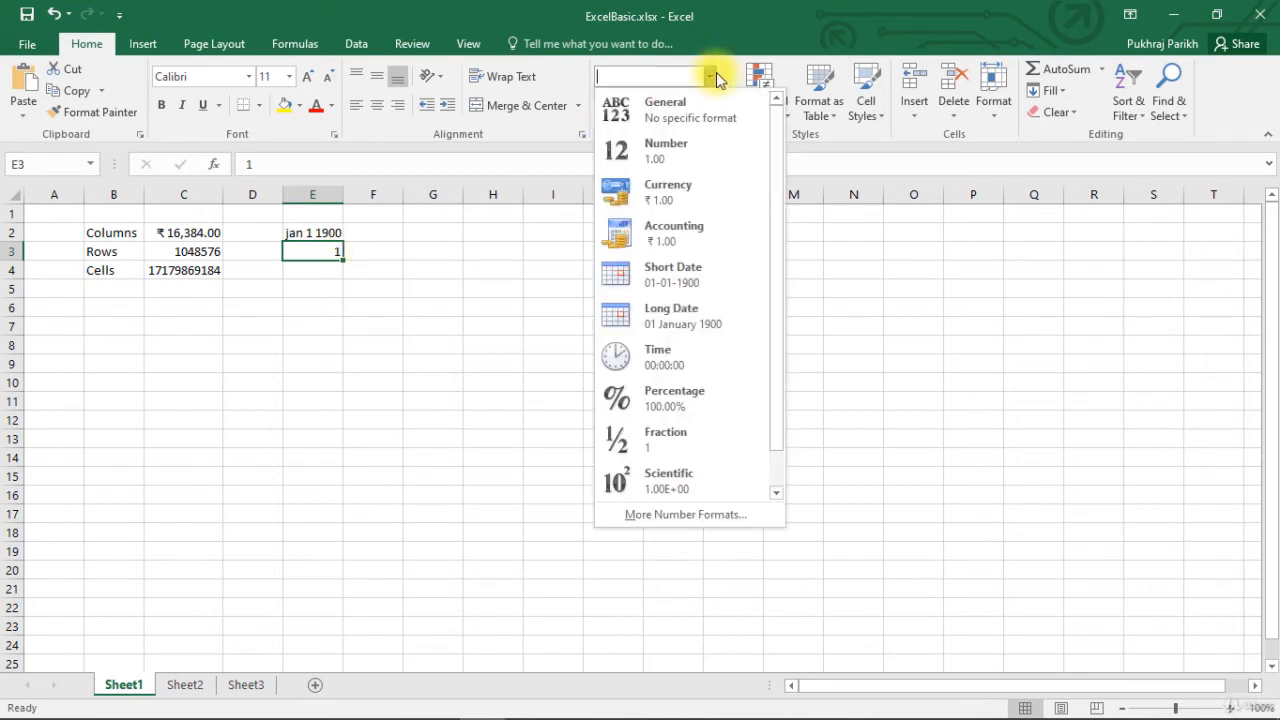
left_click(700, 317)
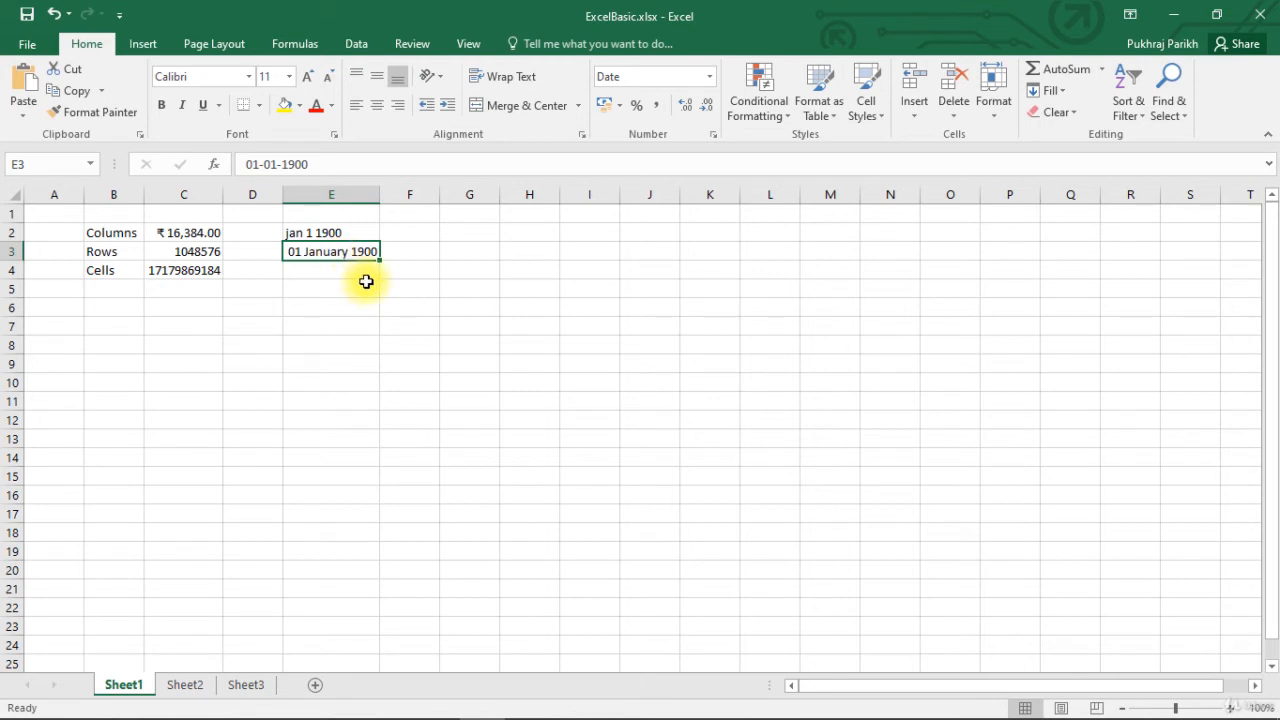
- Enter the number 2 in cell E4 and format it as a Long Date
left_click(348, 272)
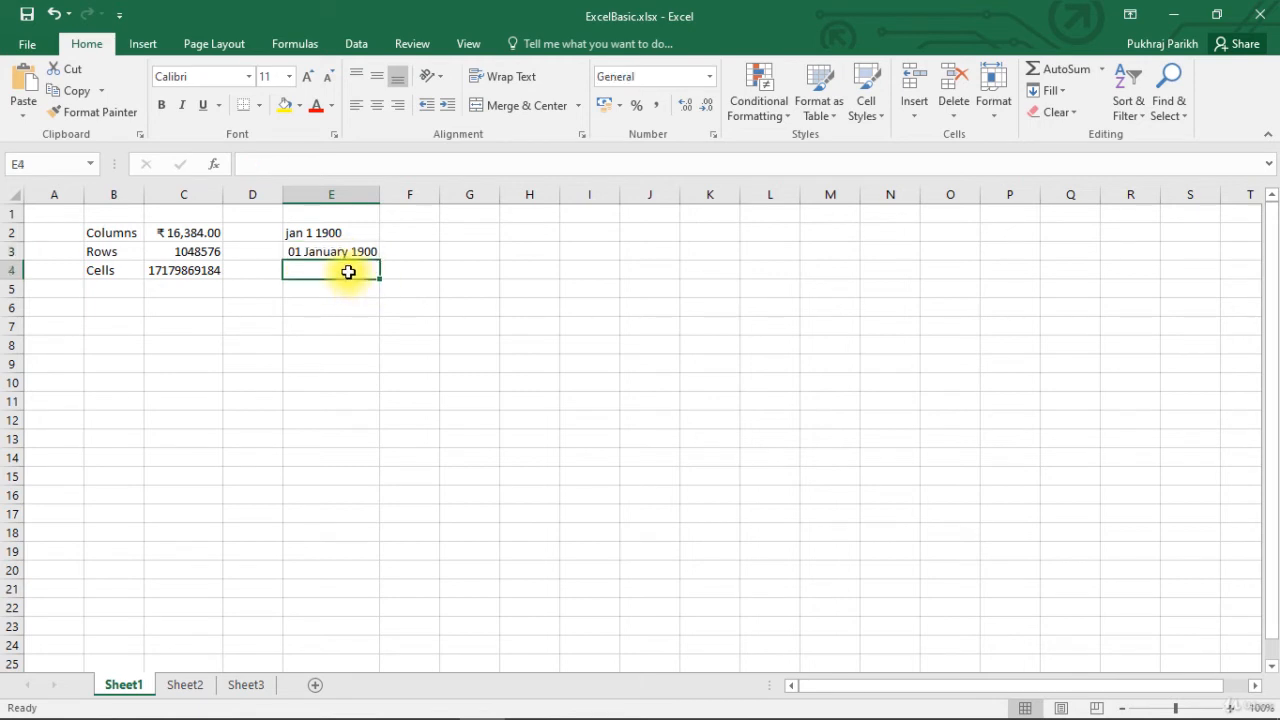
type("2")
key("Return")
left_click(349, 272)
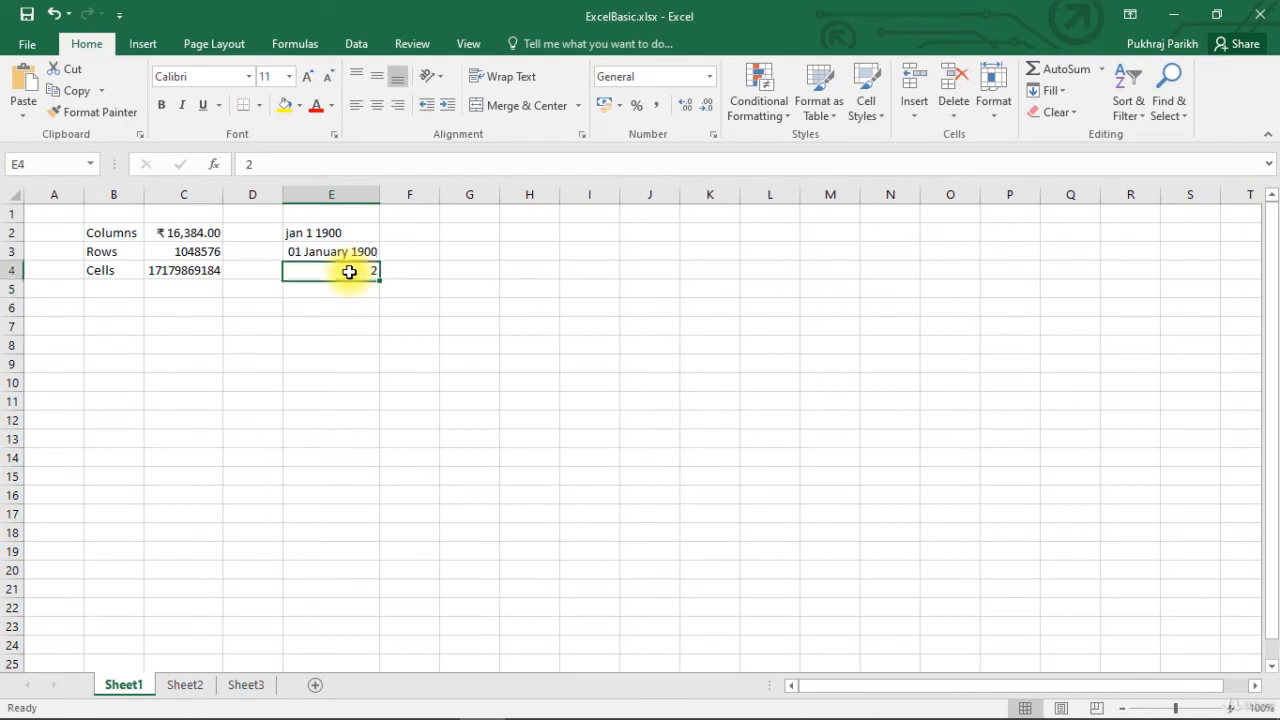
left_click(708, 76)
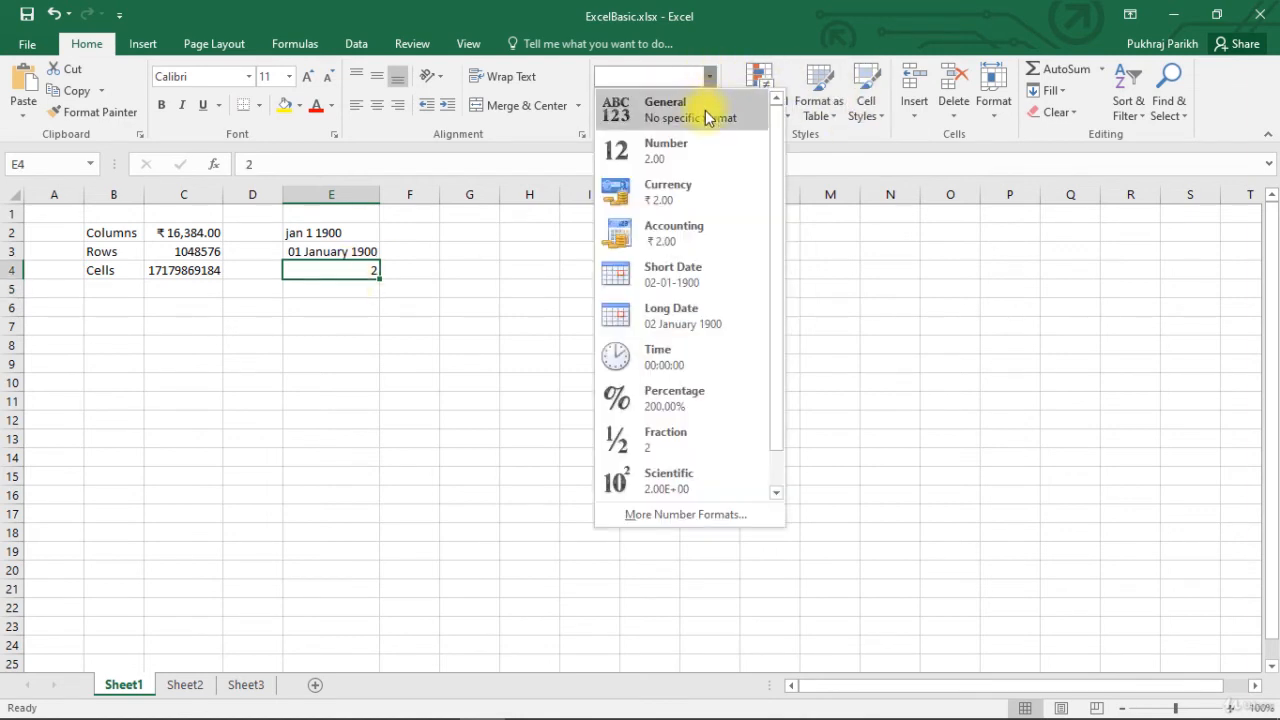
left_click(670, 316)
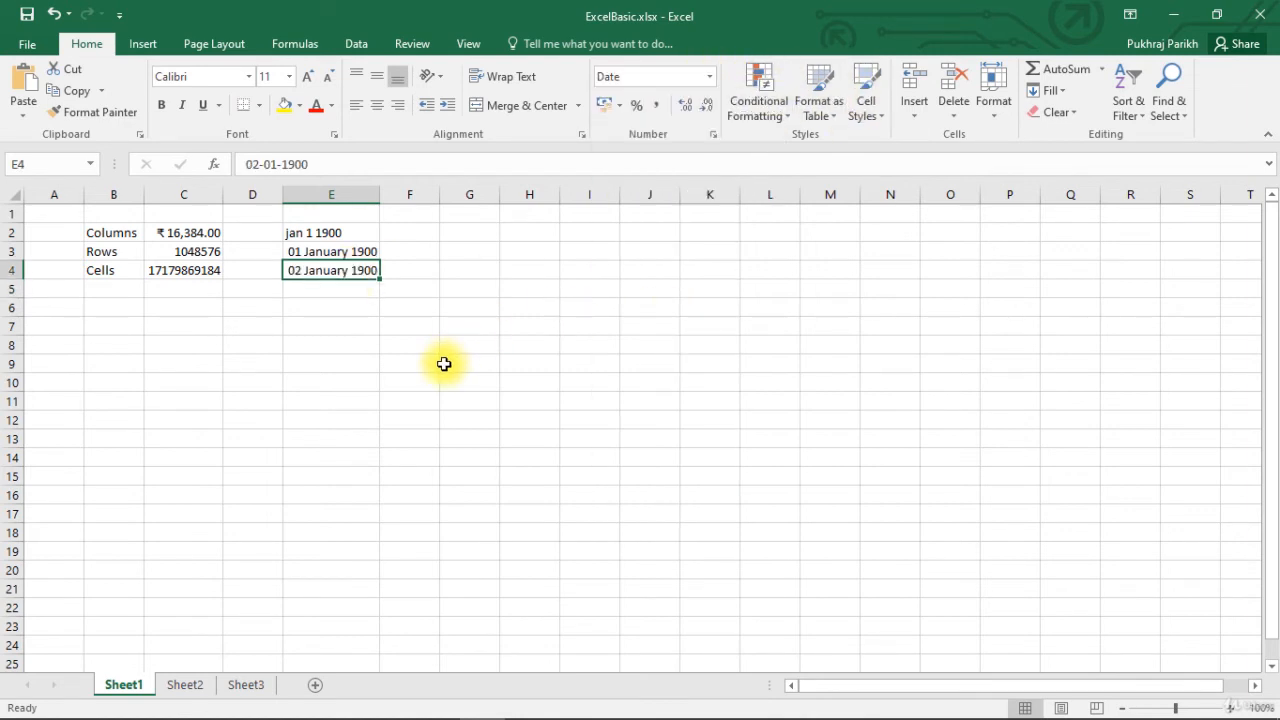
left_click(444, 364)
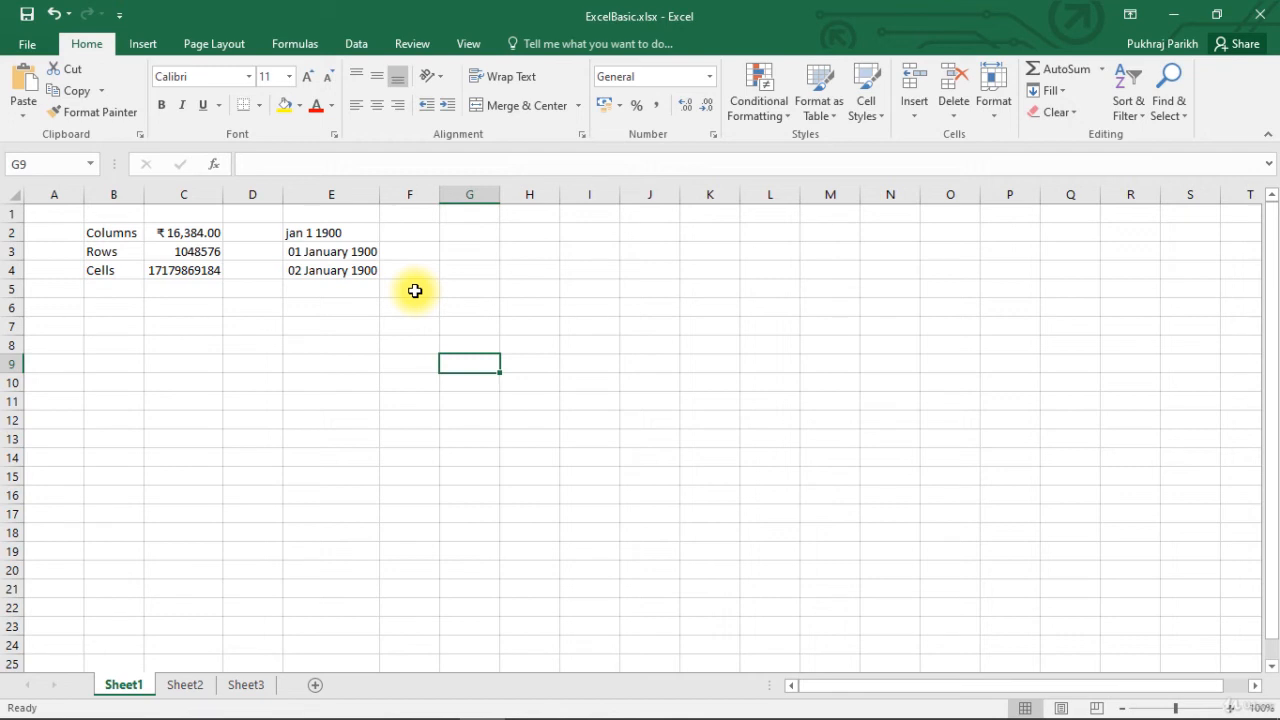
- Enter the date 2 jun without a year in cell E6, and check the stored value
left_click(347, 311)
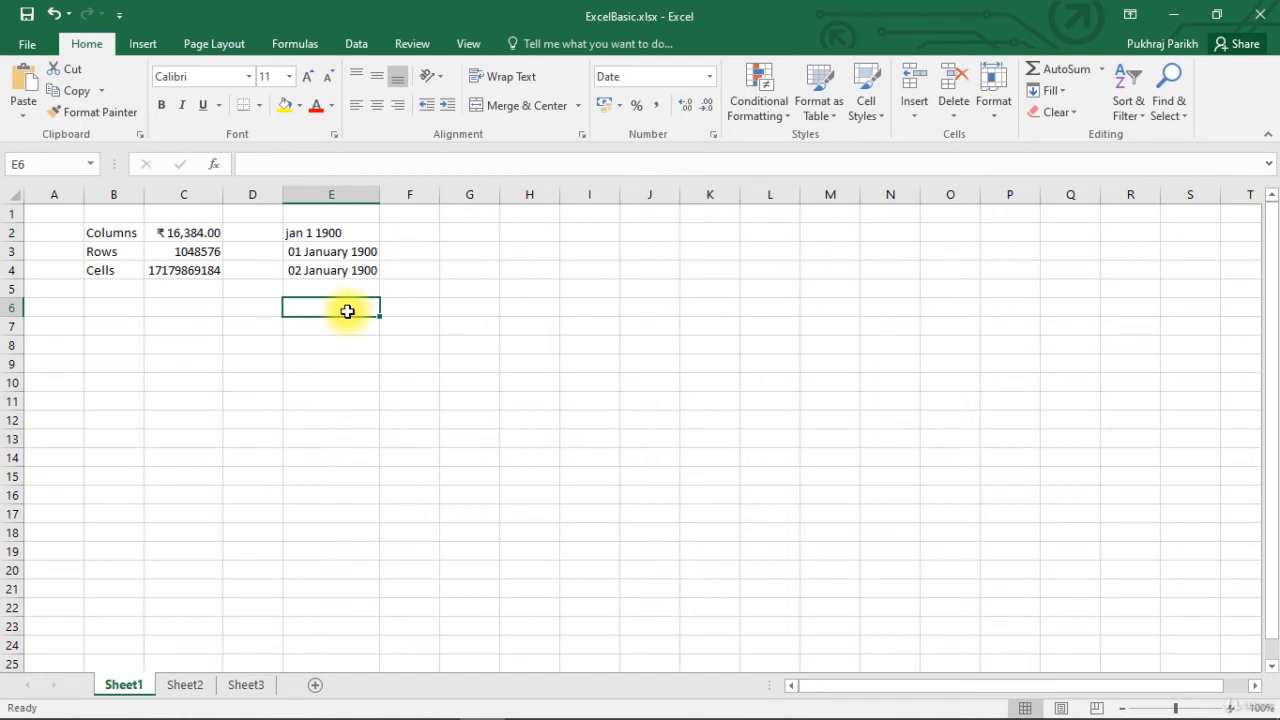
type("2 jun")
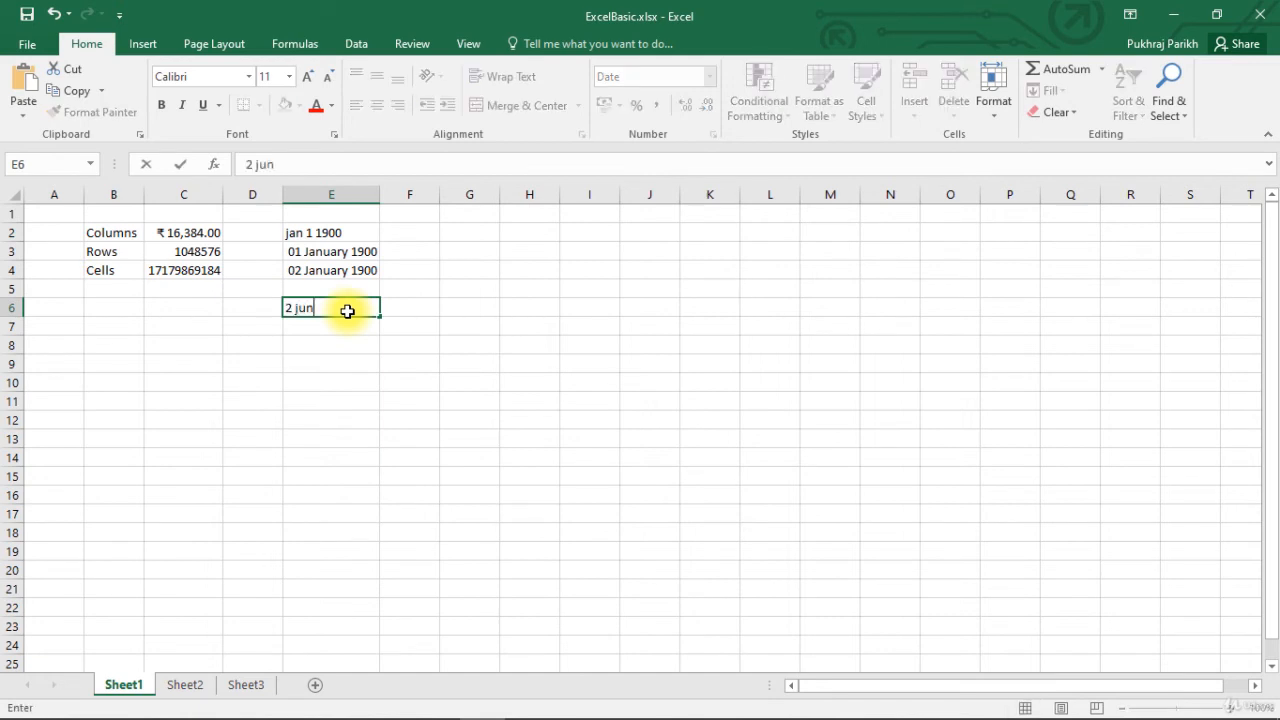
key("Return")
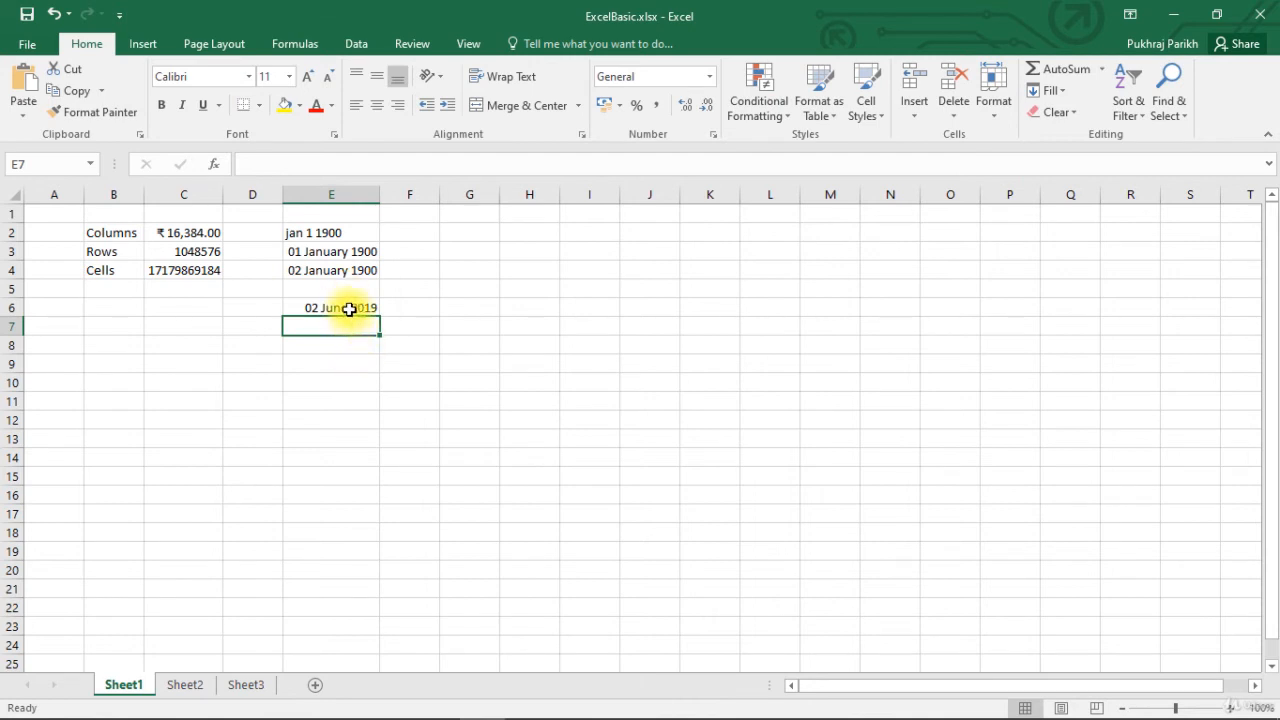
left_click(348, 309)
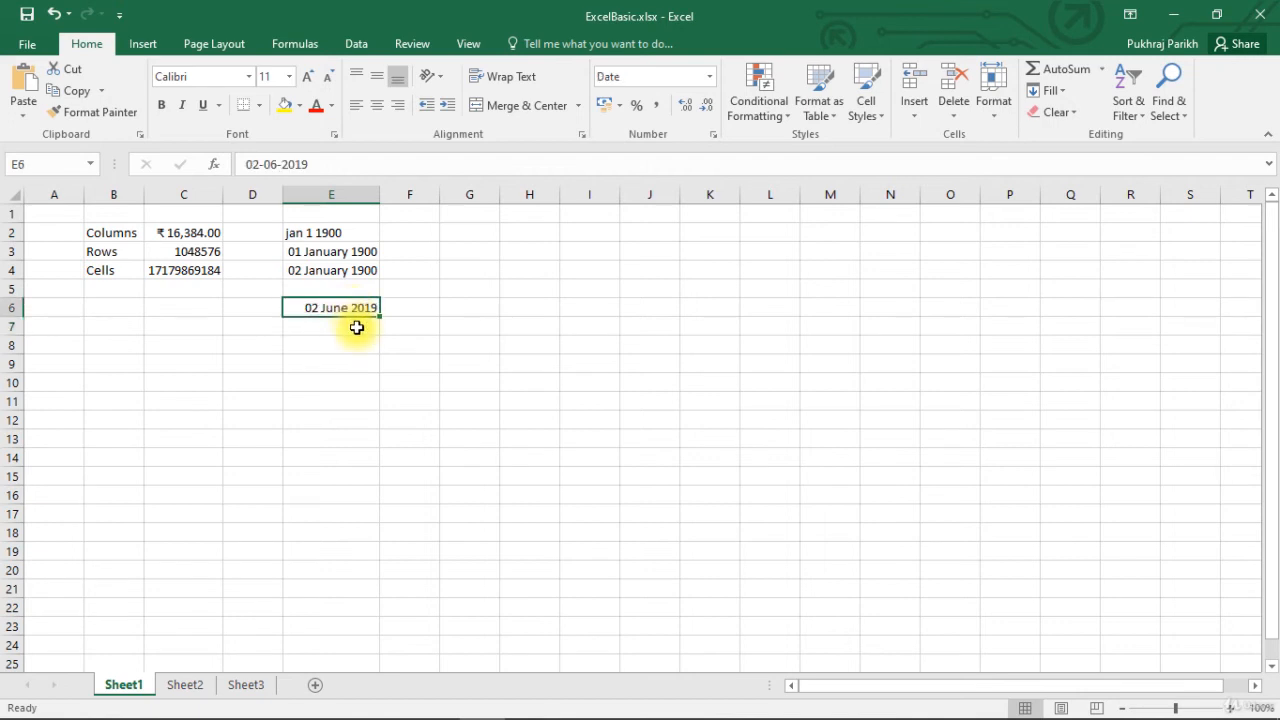
left_click(357, 329)
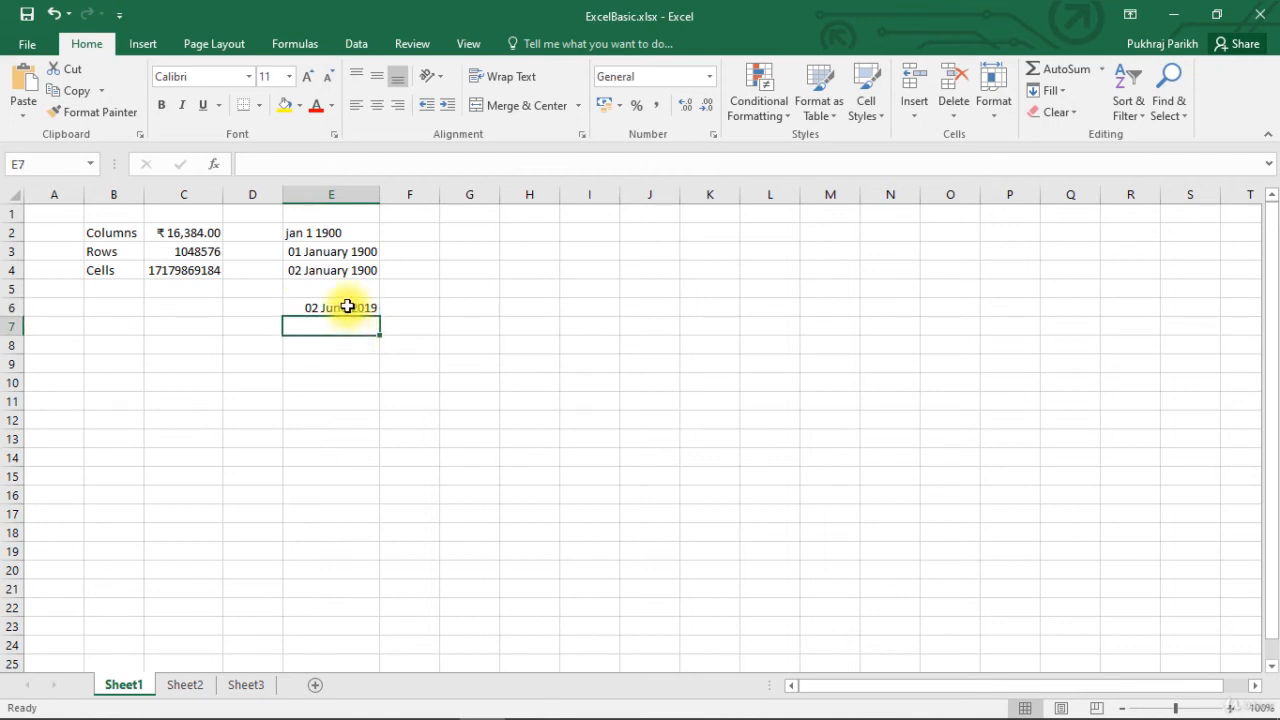
- Show the date in cell E6 in the Number format, and return it to the Long Date format
left_click(347, 306)
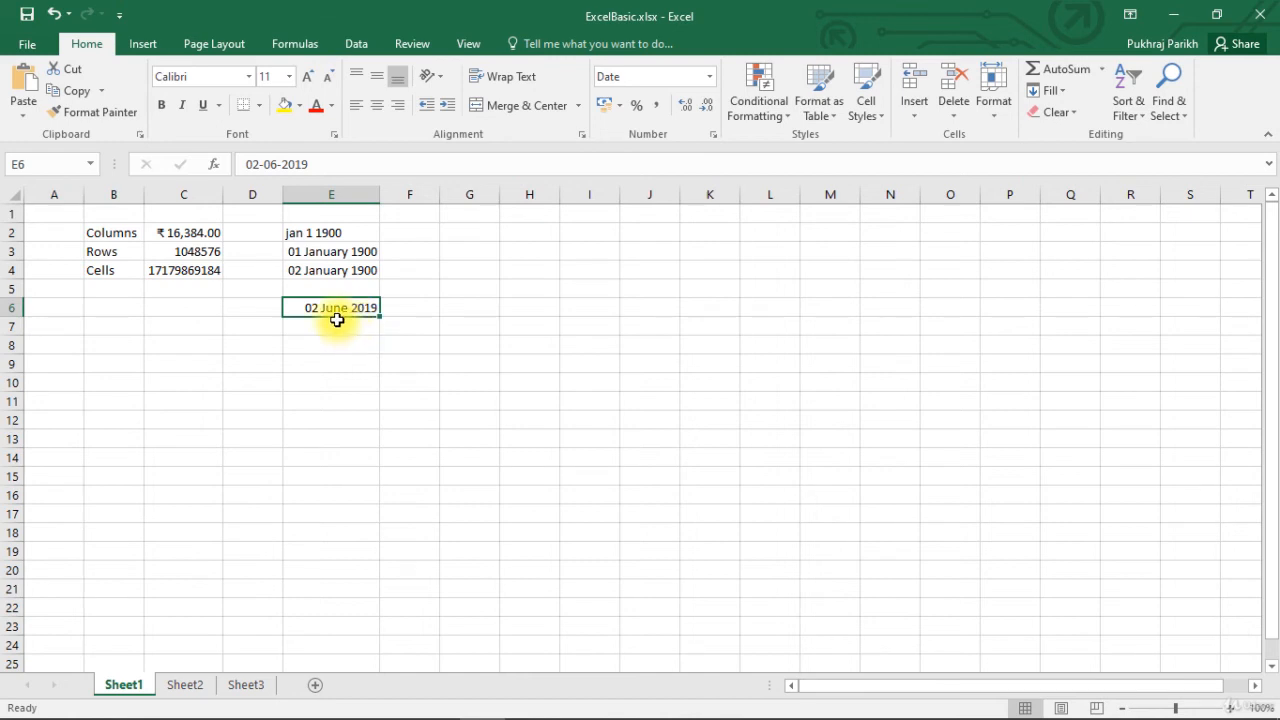
left_click(711, 78)
left_click(688, 155)
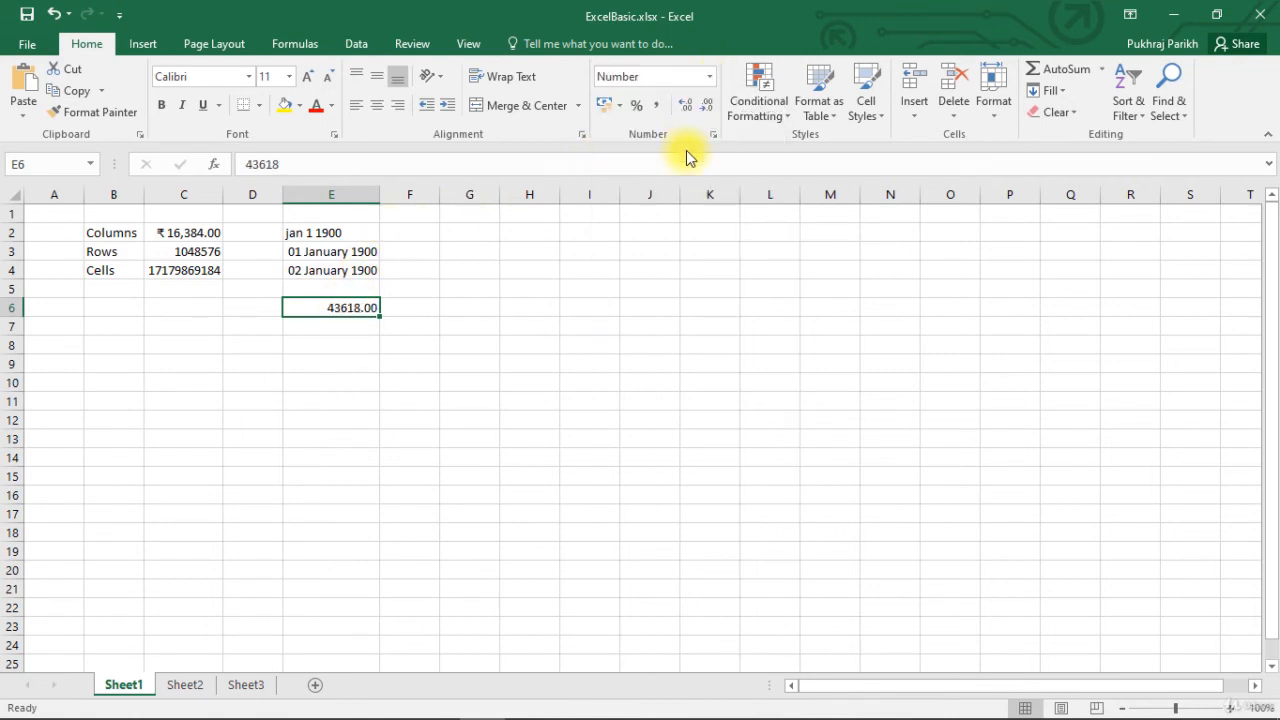
left_click(366, 358)
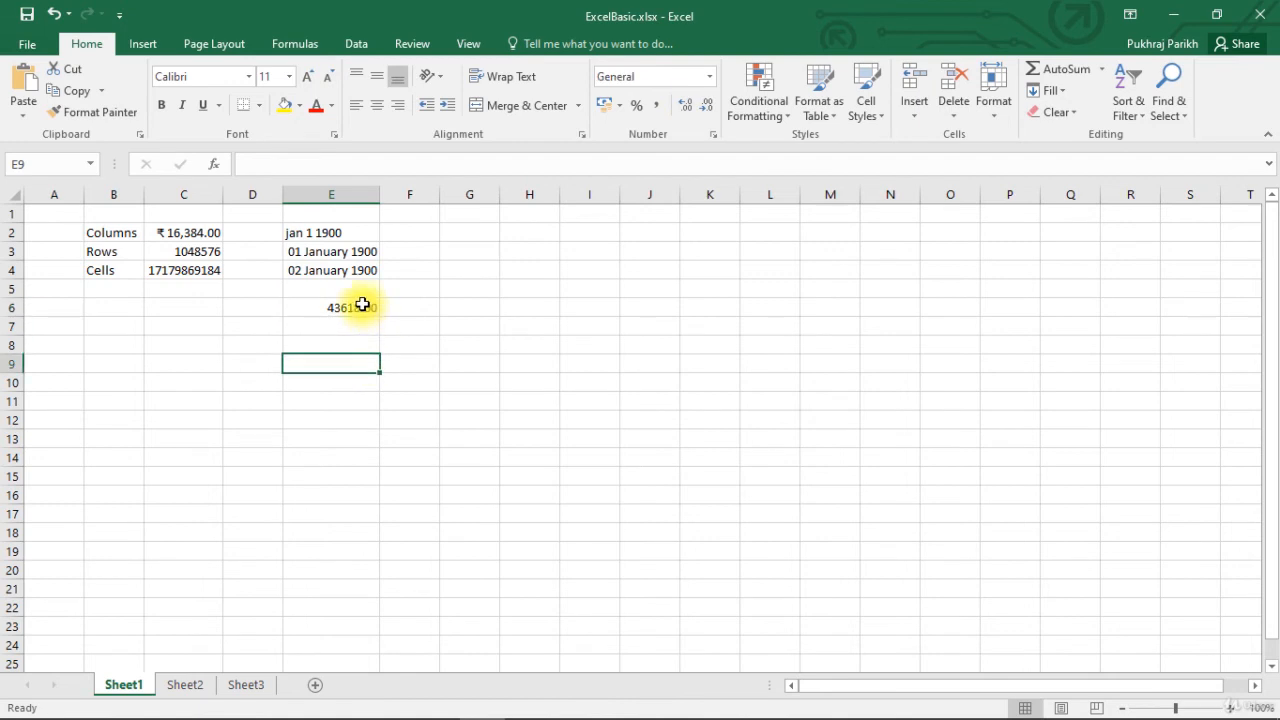
left_click(357, 303)
left_click(711, 78)
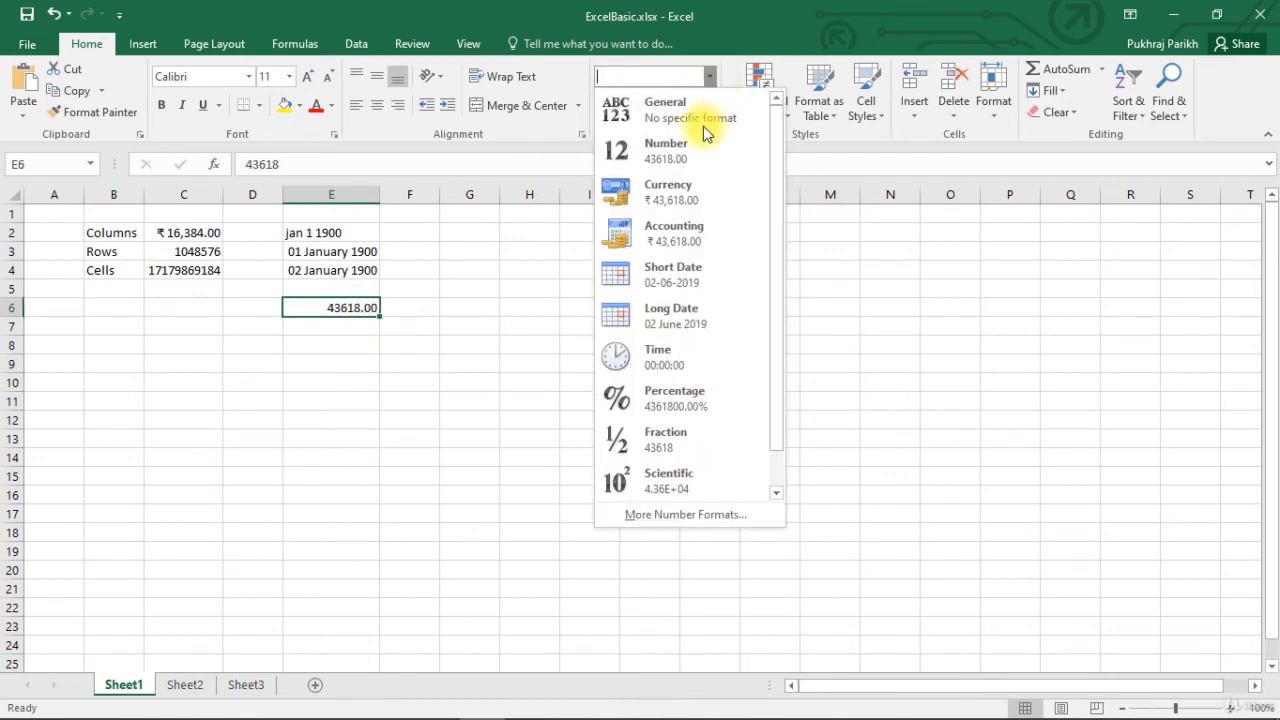
left_click(672, 317)
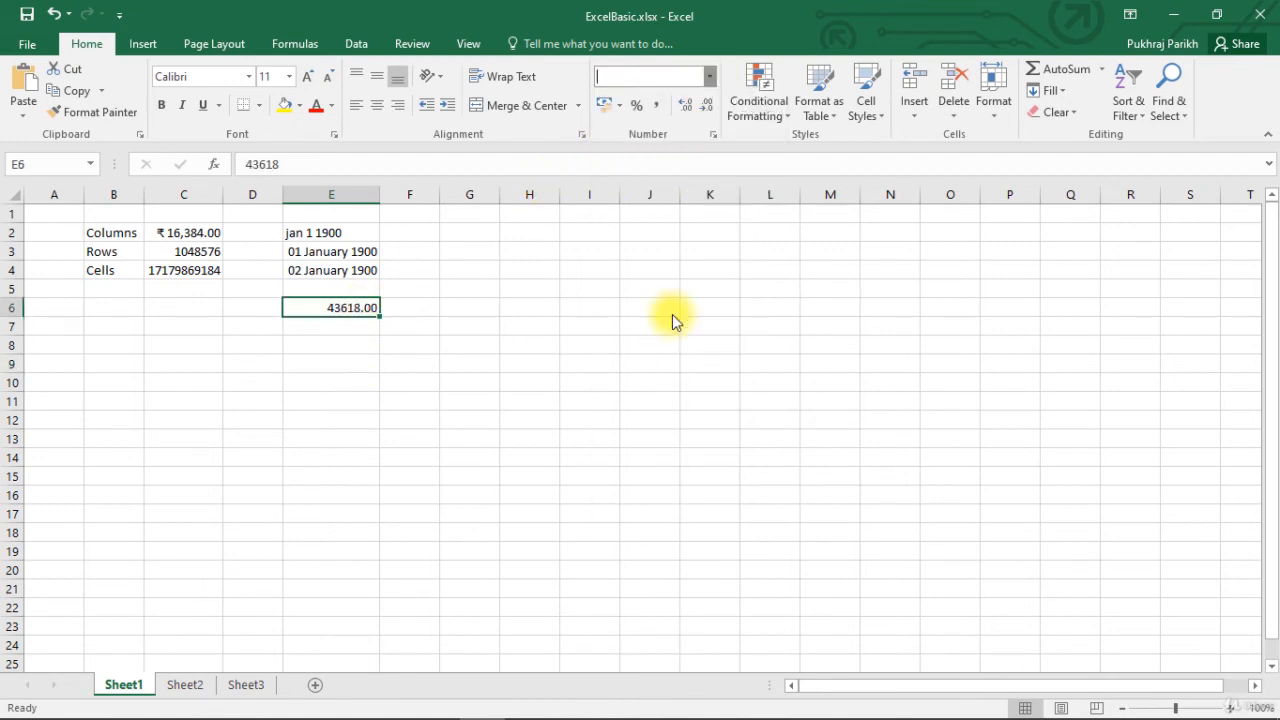
left_click(269, 350)
- Enter the label Cells in cell B5 by accepting the AutoComplete suggestion, and reselect that cell
left_click(205, 254)
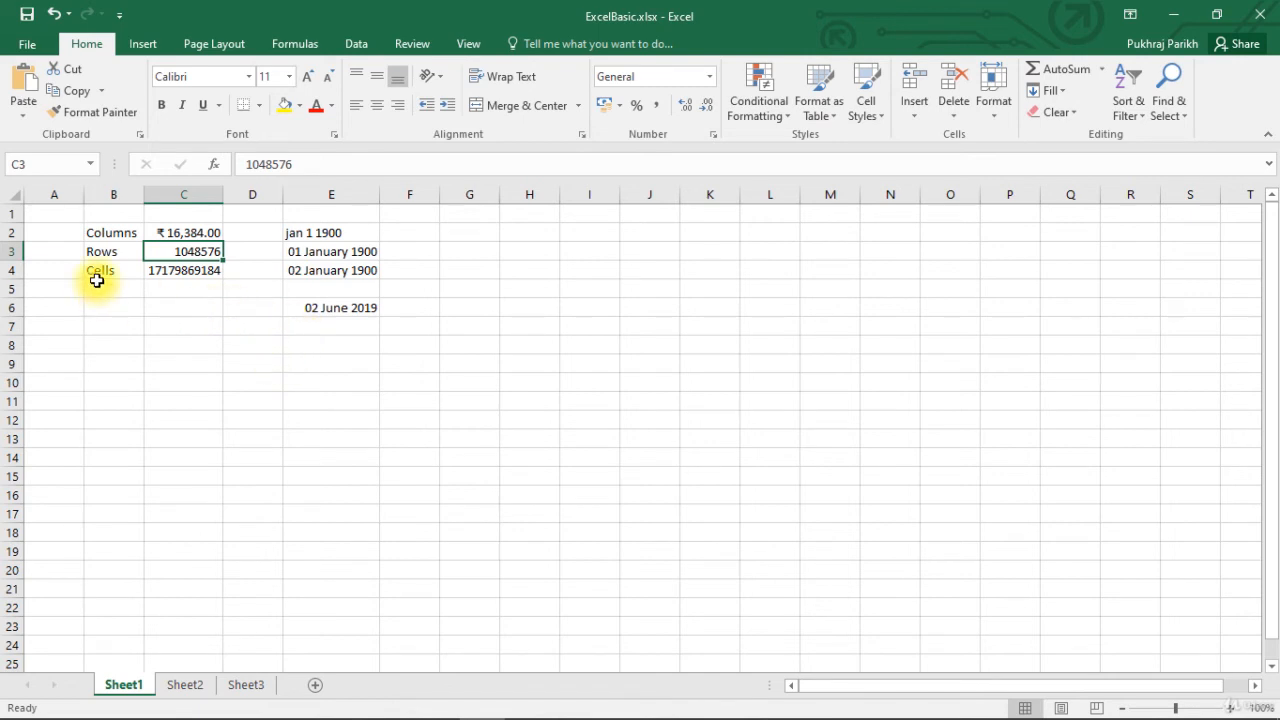
left_click(130, 294)
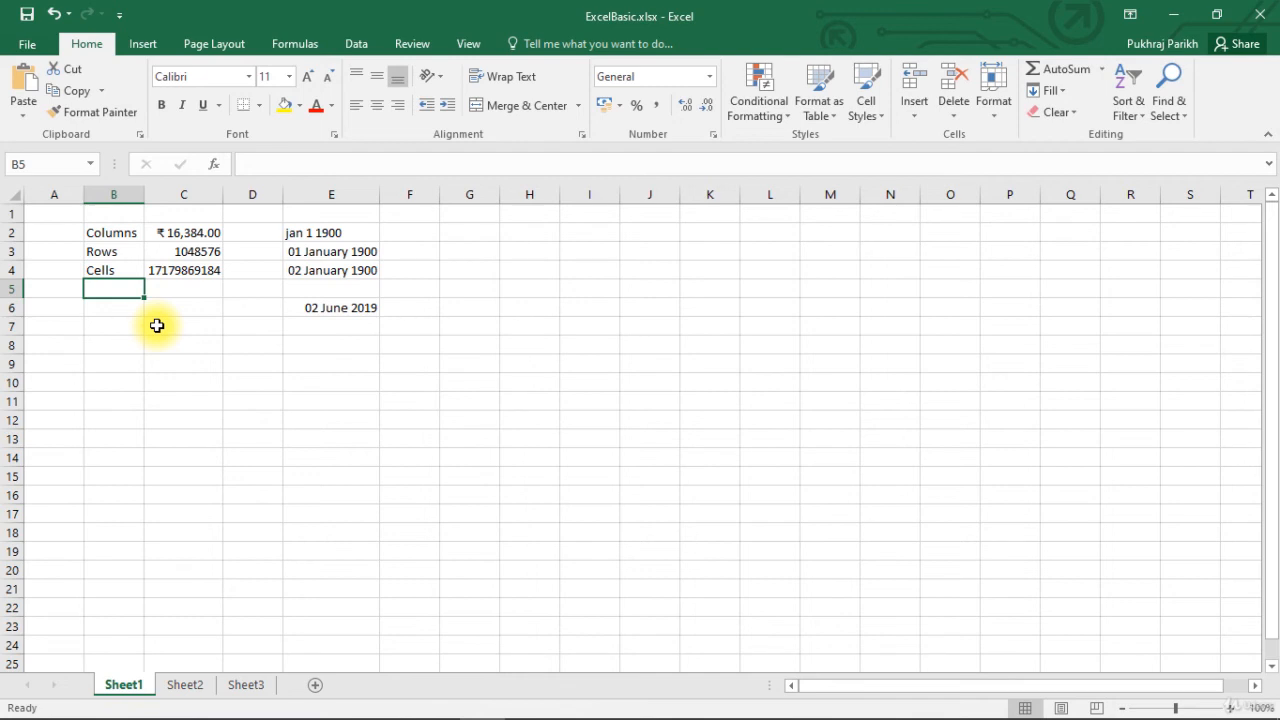
type("cells")
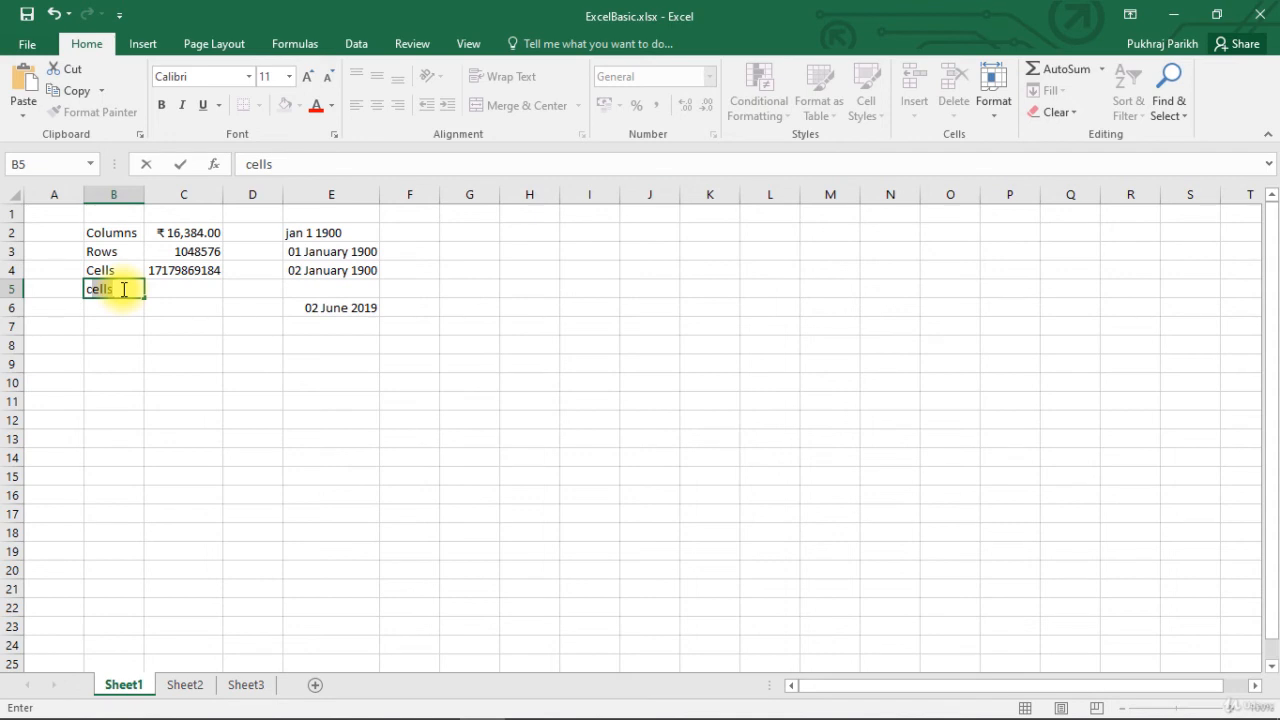
key("Return")
left_click(124, 289)
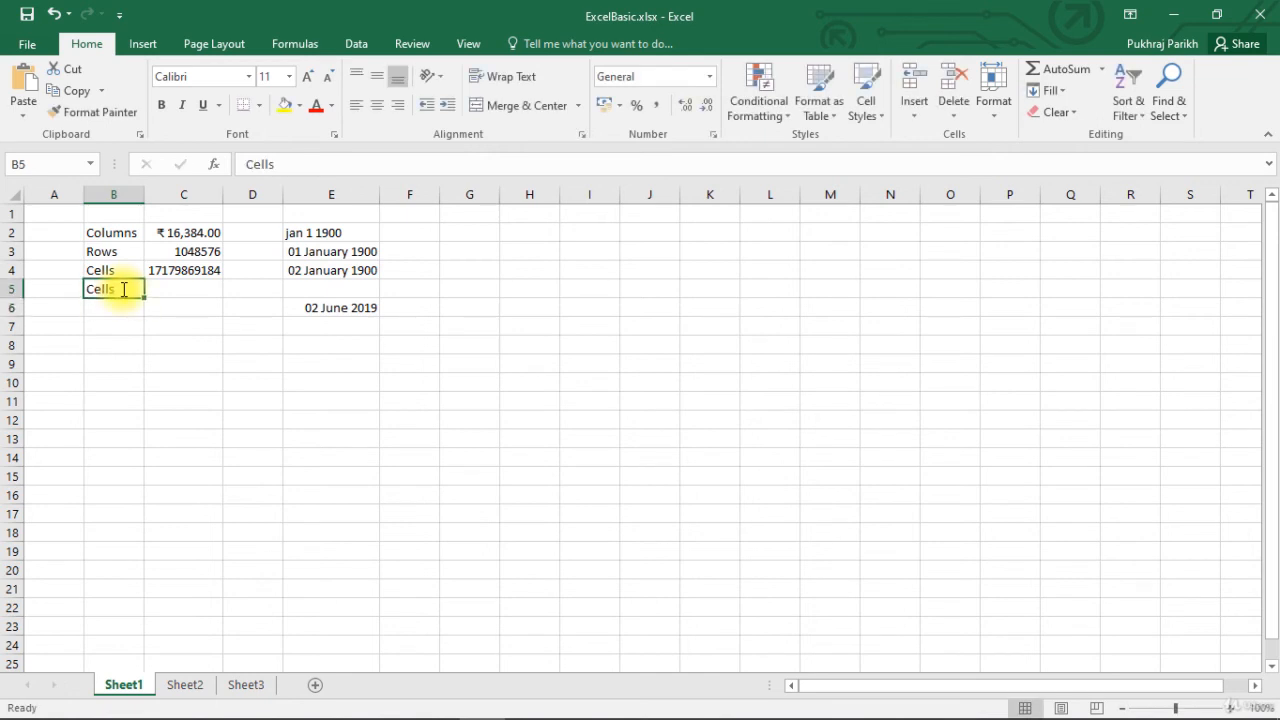
- Replace the content of cell B5 with cccc, discarding the AutoComplete suggestion
type("cells")
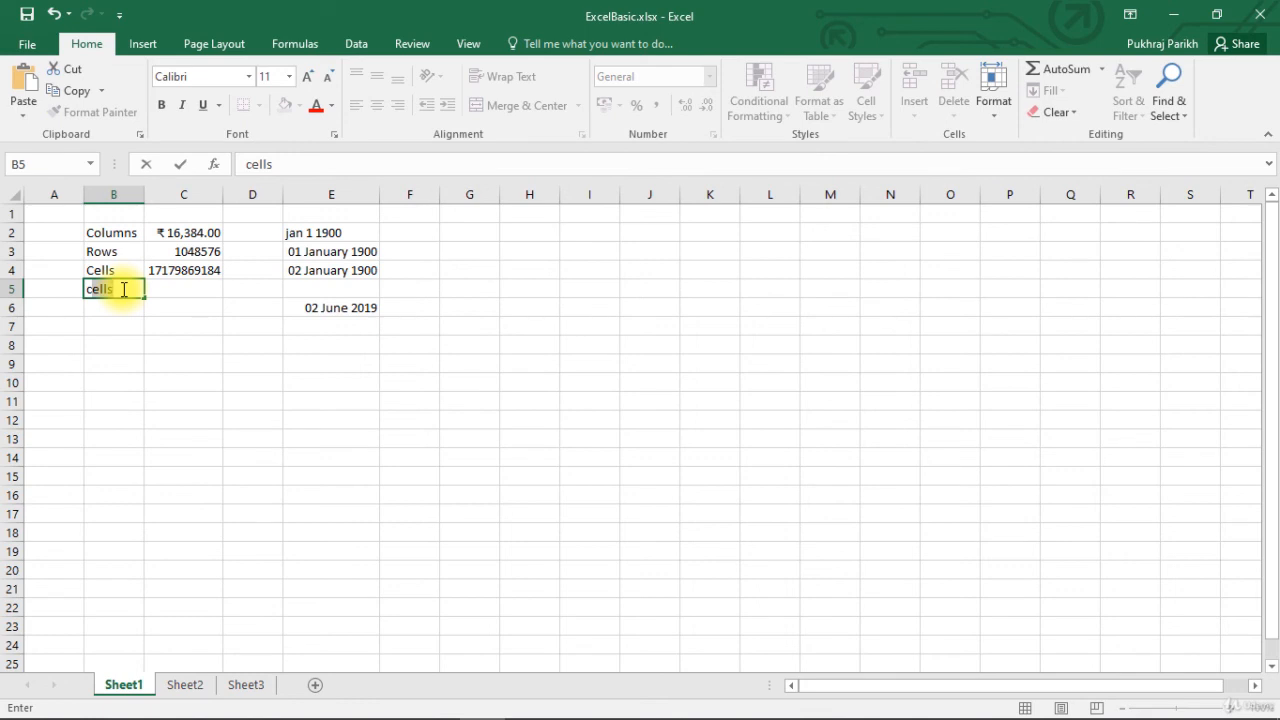
key("BackSpace")
key("BackSpace")
key("BackSpace")
key("BackSpace")
type("ccc")
key("Return")
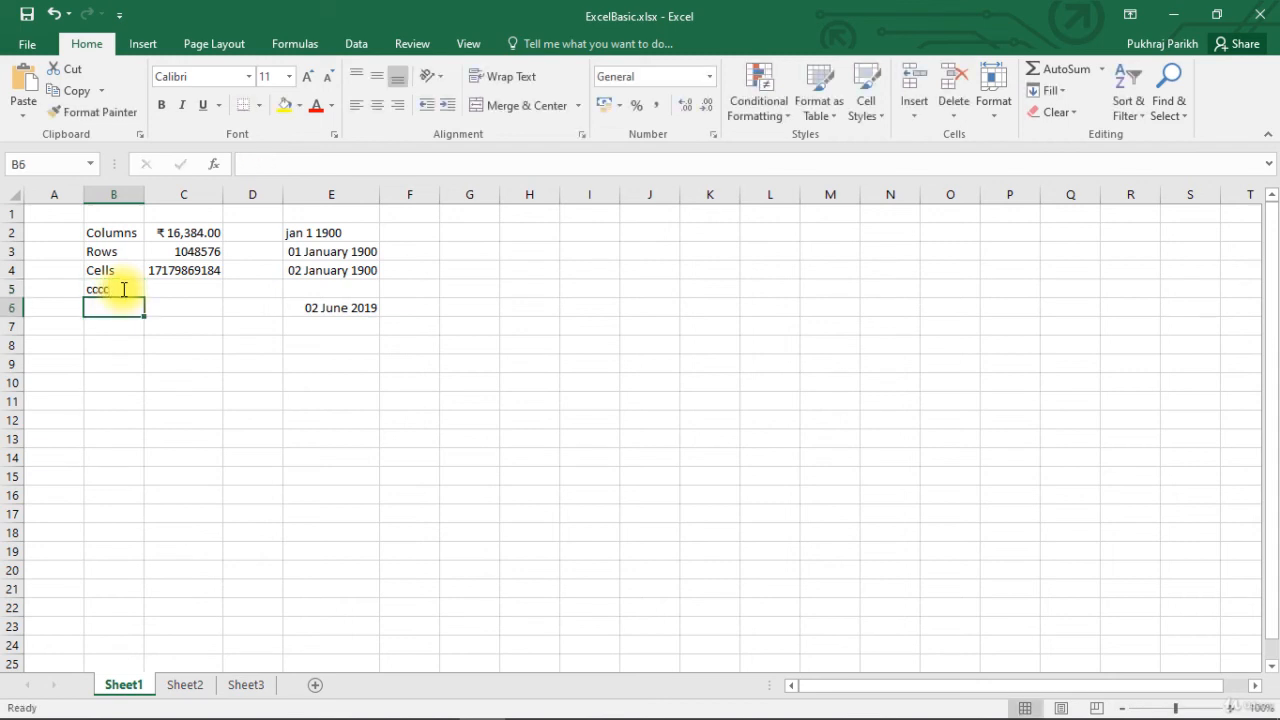
- Change the Columns value in cell C2 to the Number format and increase its display to six decimal places
left_click(178, 253)
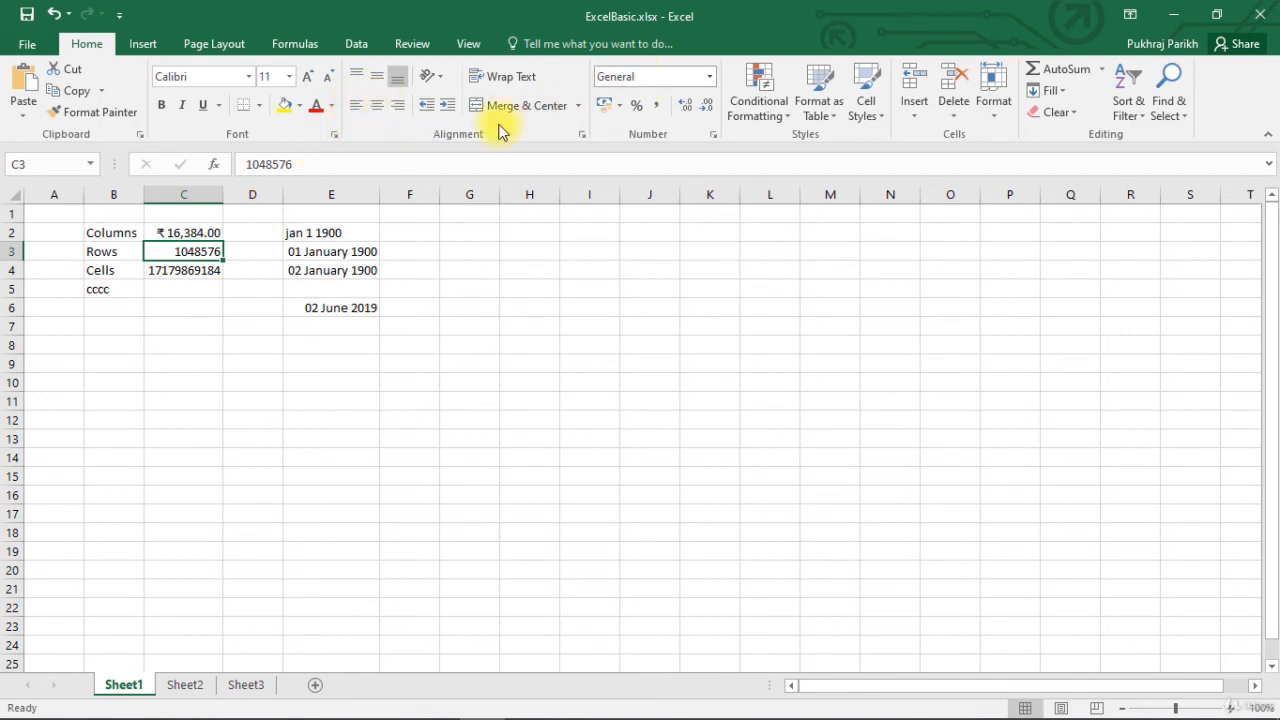
left_click(180, 229)
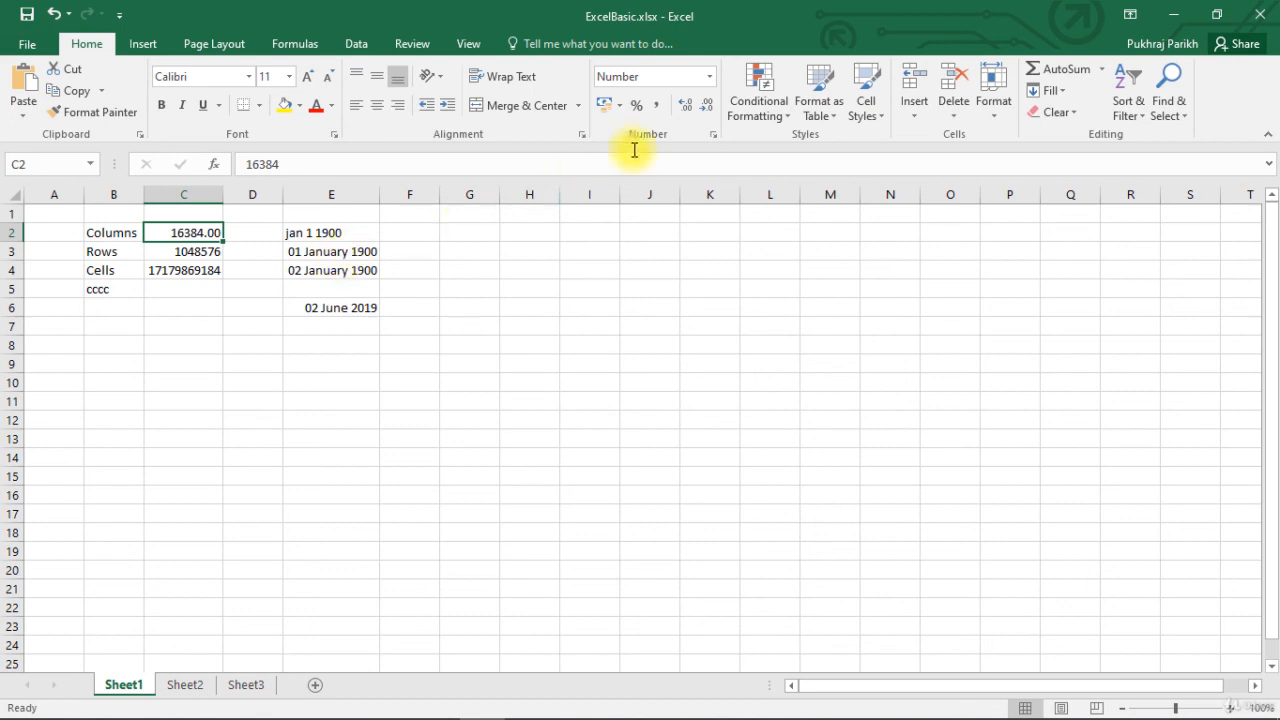
left_click(688, 110)
left_click(688, 110)
left_click(688, 110)
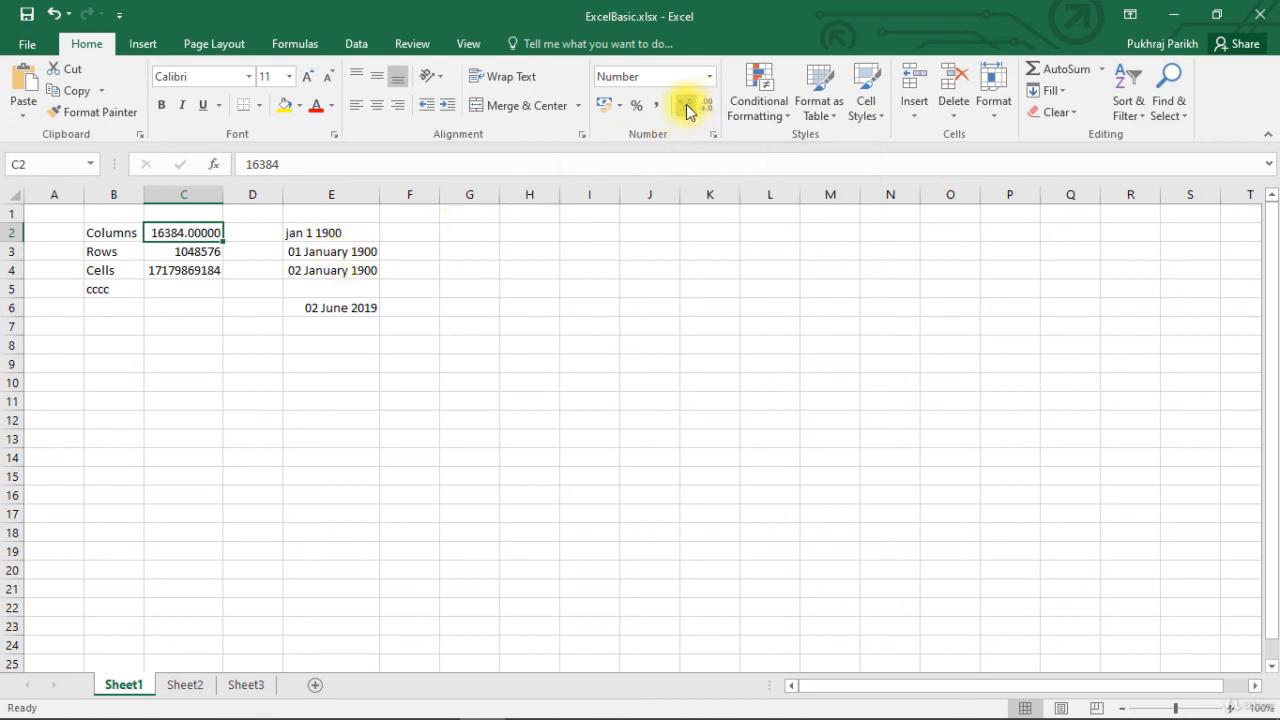
left_click(686, 104)
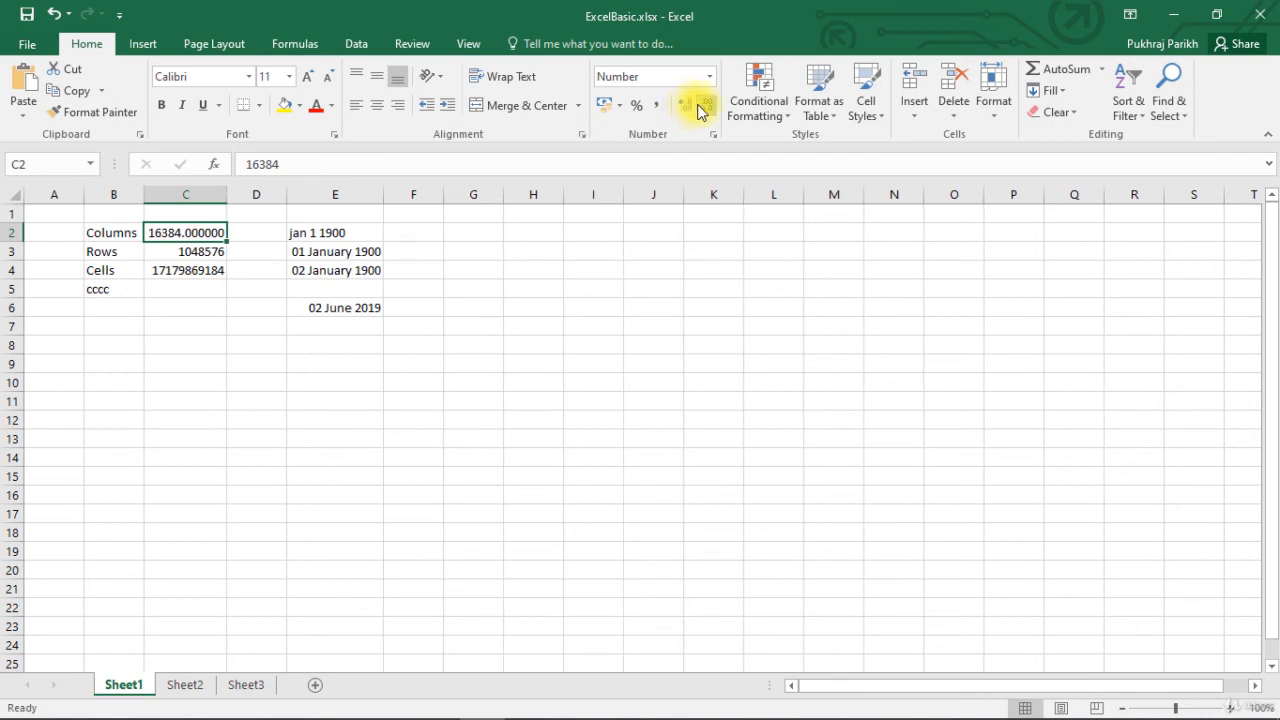
- Decrease the decimals of cell C2 to one place, and bring the display back to two decimal places
left_click(702, 108)
left_click(702, 108)
left_click(702, 108)
left_click(702, 108)
left_click(702, 108)
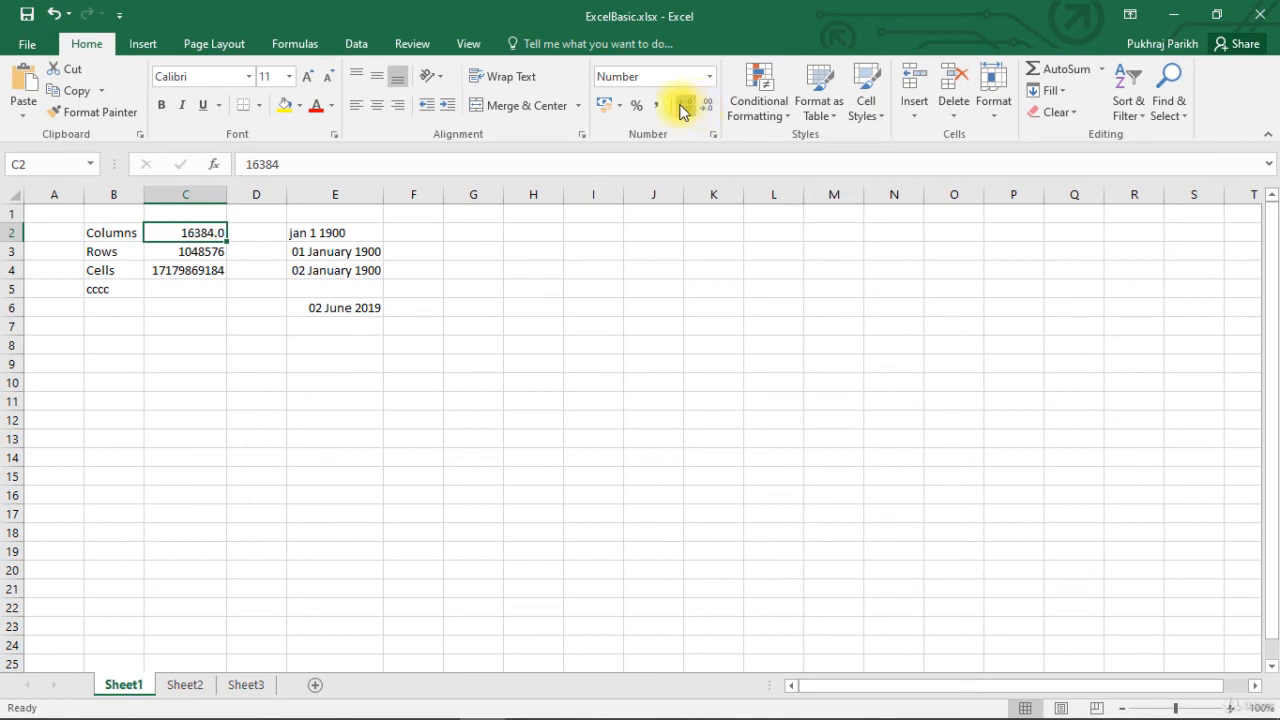
left_click(688, 106)
left_click(691, 106)
left_click(702, 108)
- Enter the number 3.14159 in cell C7
left_click(181, 326)
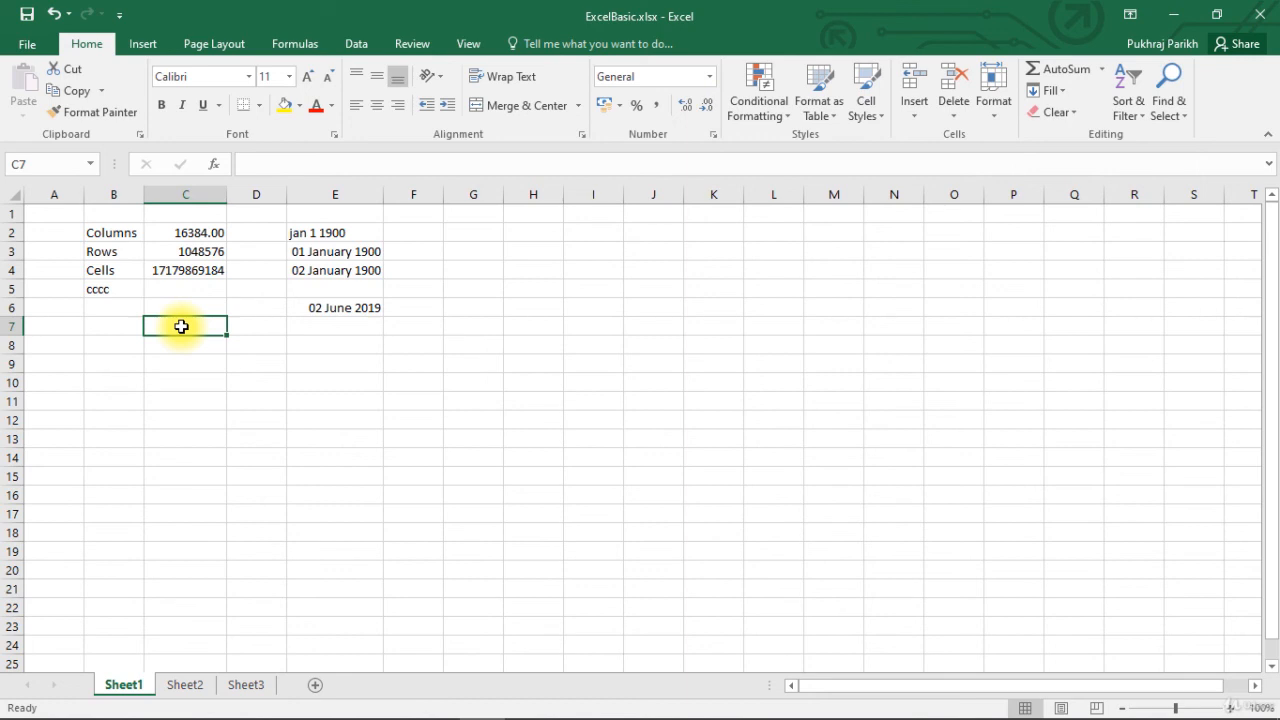
type("=")
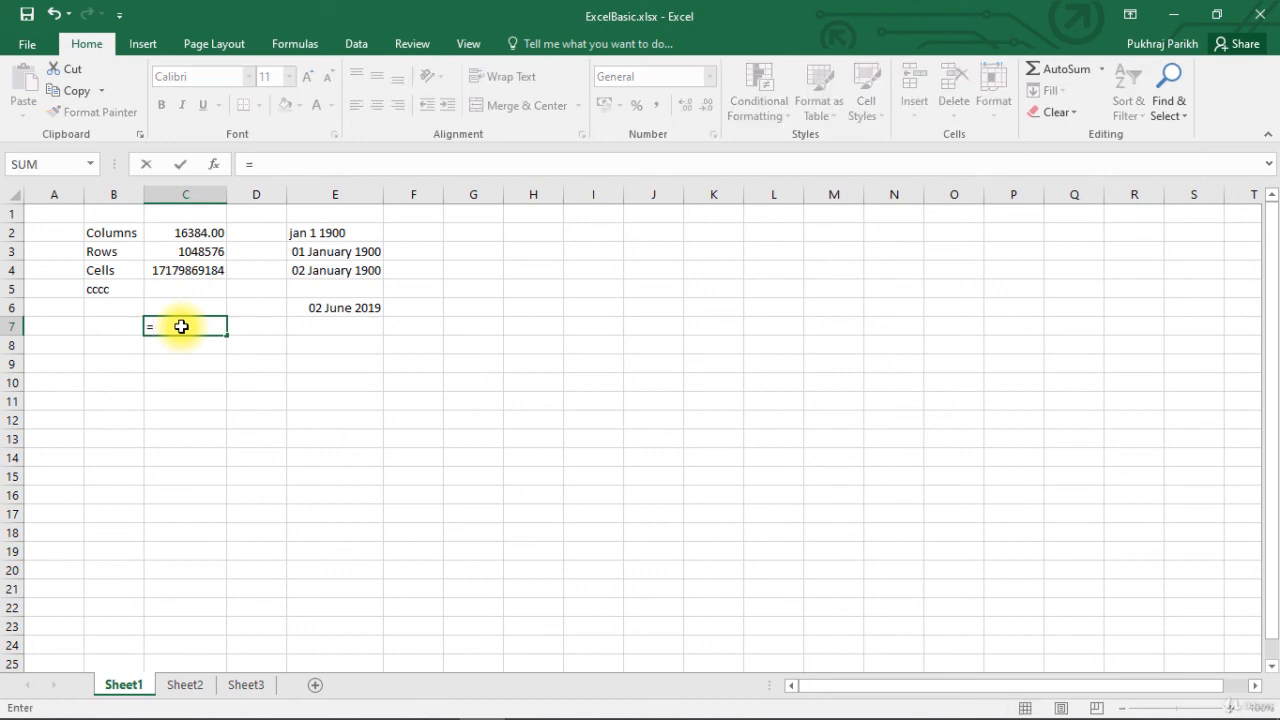
key("BackSpace")
type("3")
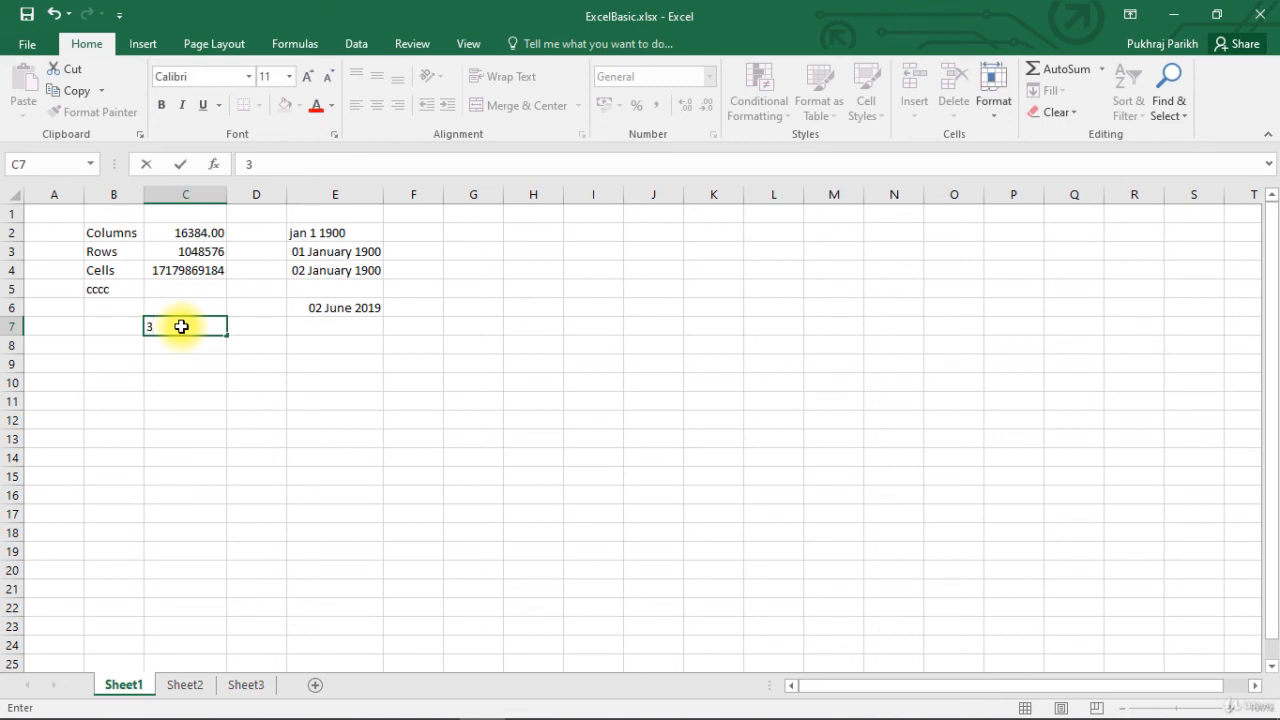
type(".14159")
key("Return")
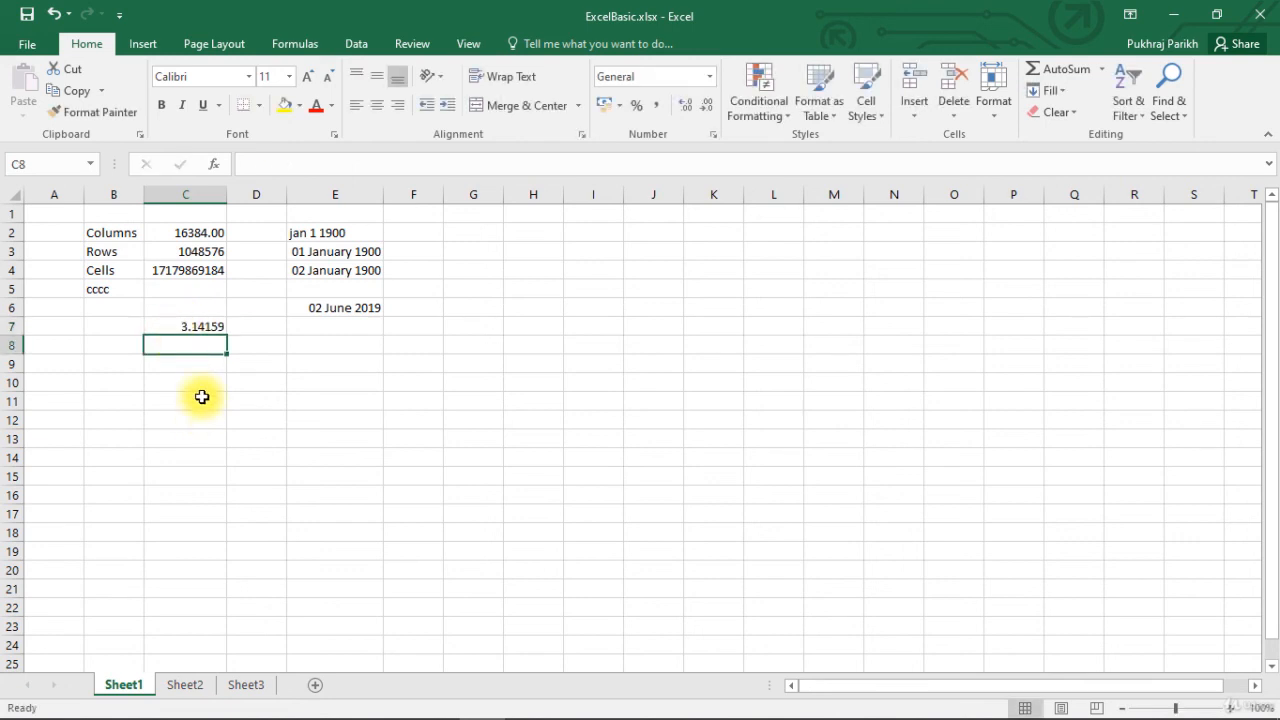
- Reduce the displayed decimals of cell C7 to two places
left_click(186, 324)
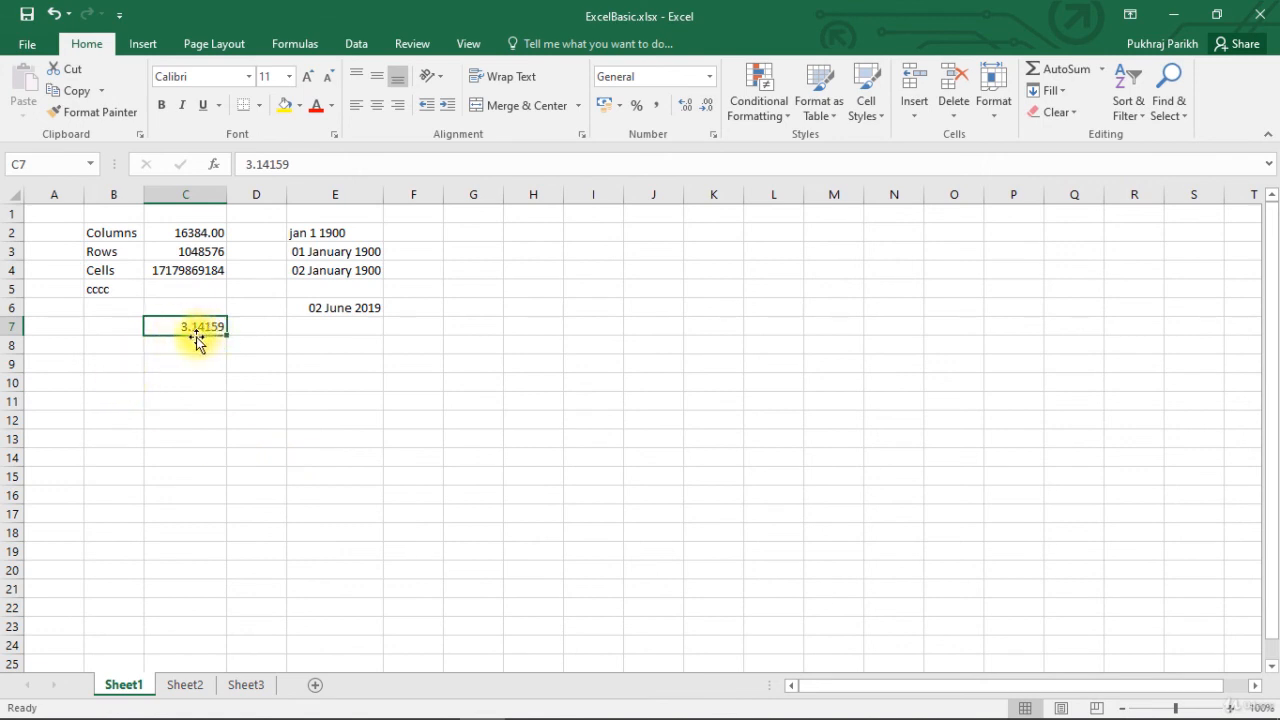
left_click(707, 106)
left_click(707, 106)
left_click(707, 106)
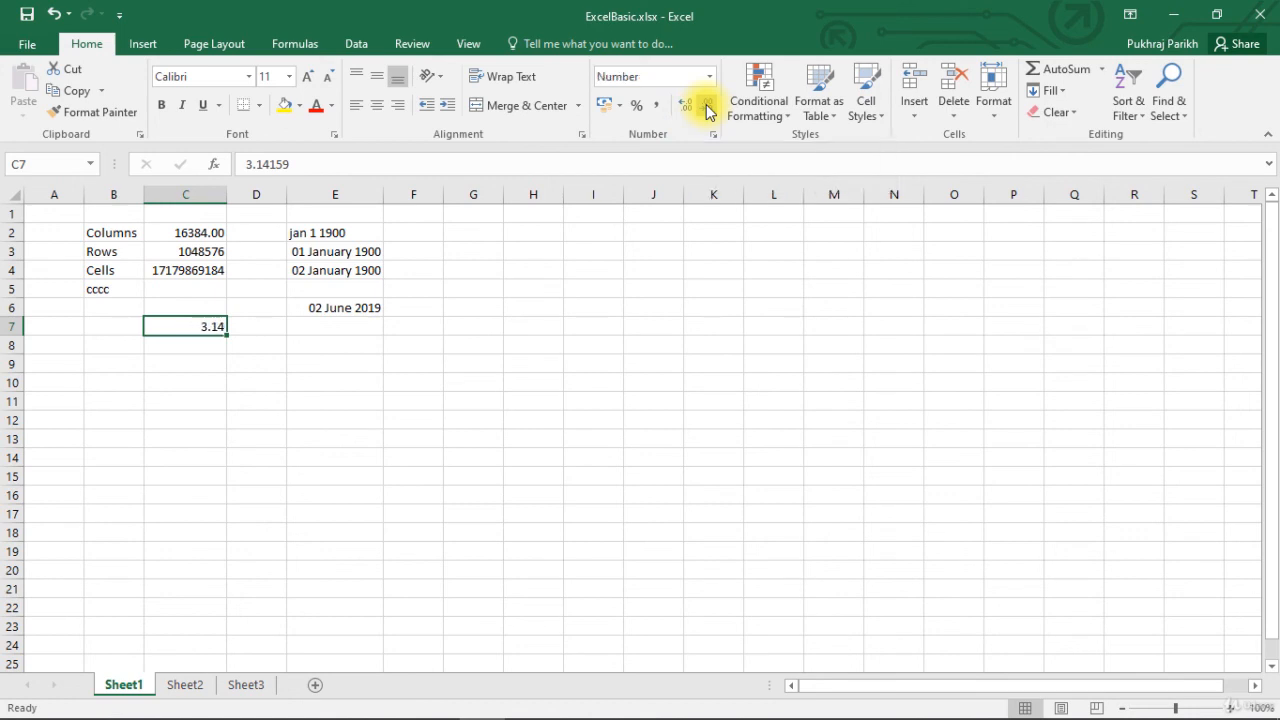